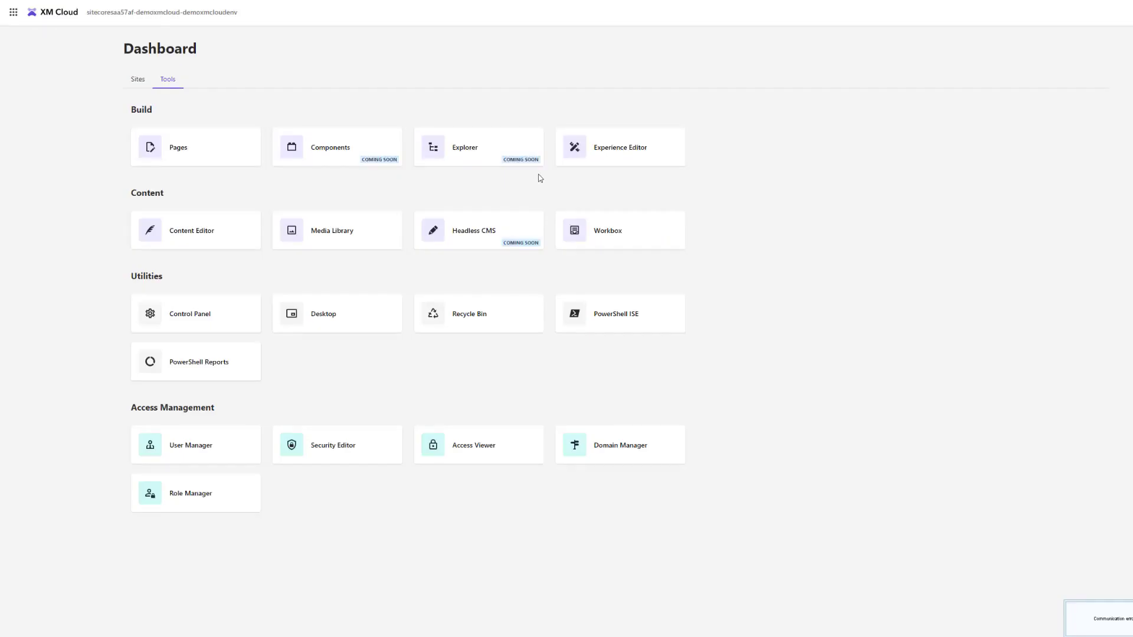
# Step: In the Content Editor, open the Text 2 item under XM Cloud Demo > Home > Data
pyautogui.click(236, 236)
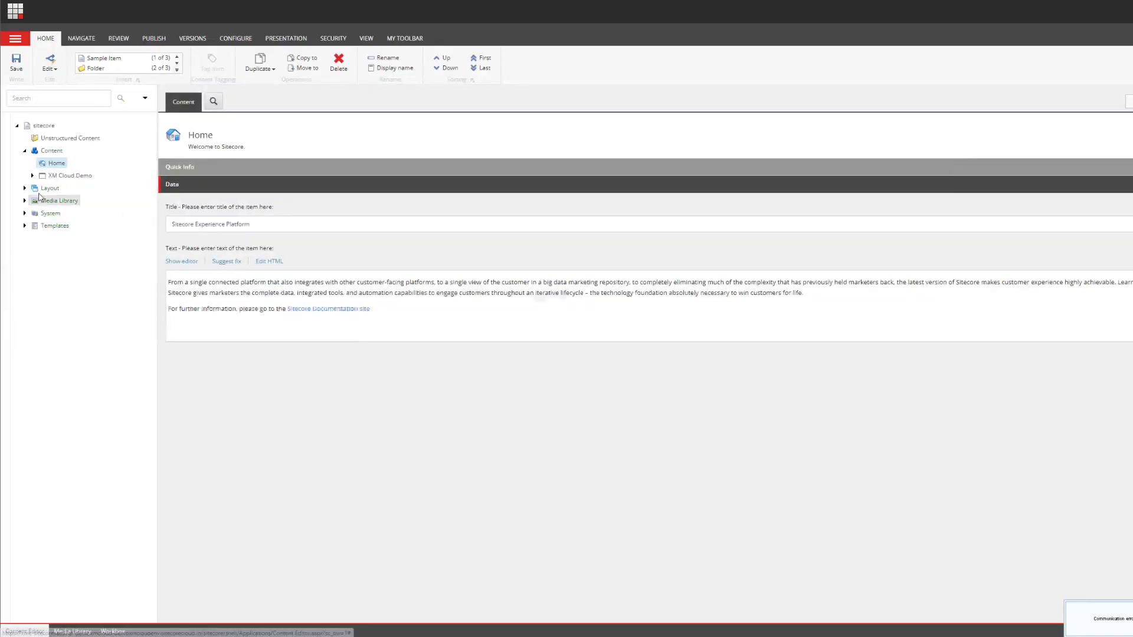
pyautogui.click(33, 175)
pyautogui.click(40, 187)
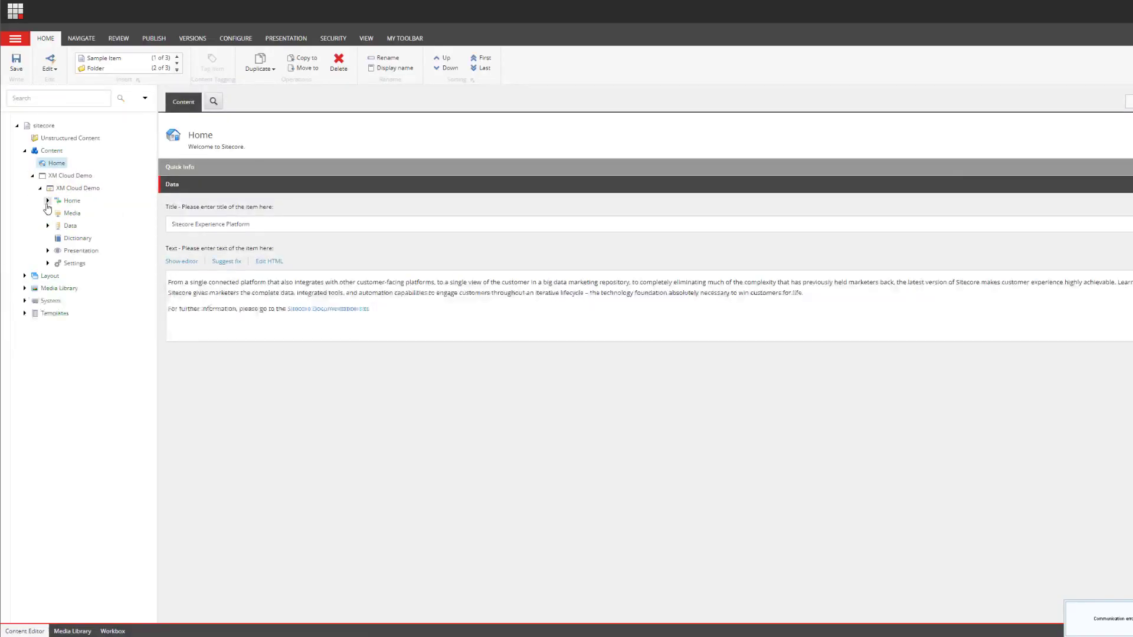
pyautogui.click(48, 201)
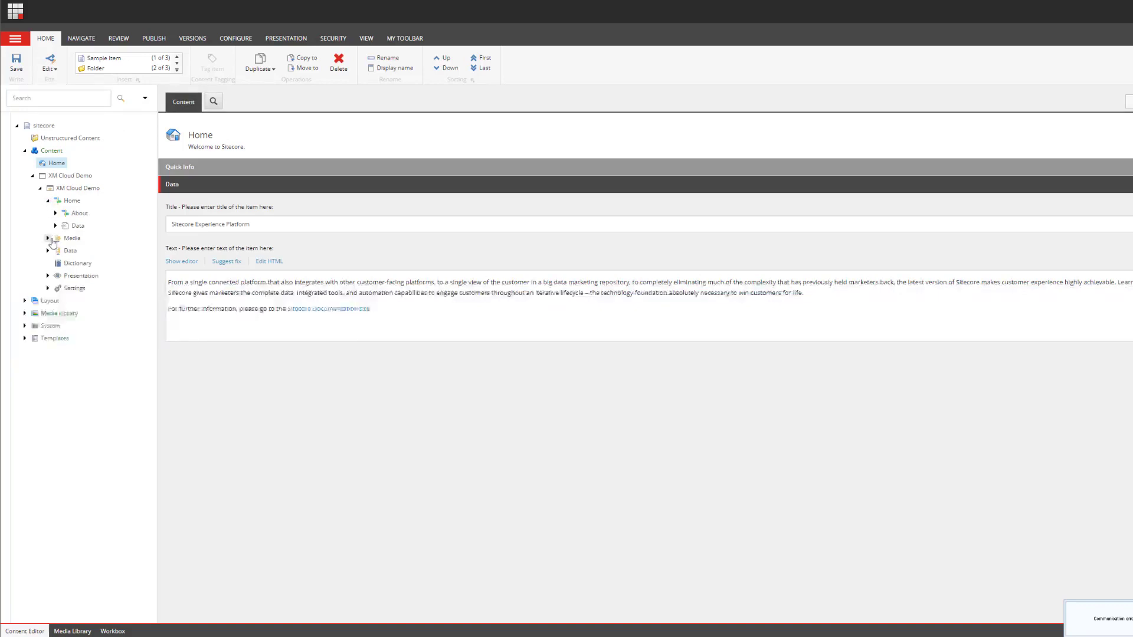
pyautogui.click(55, 225)
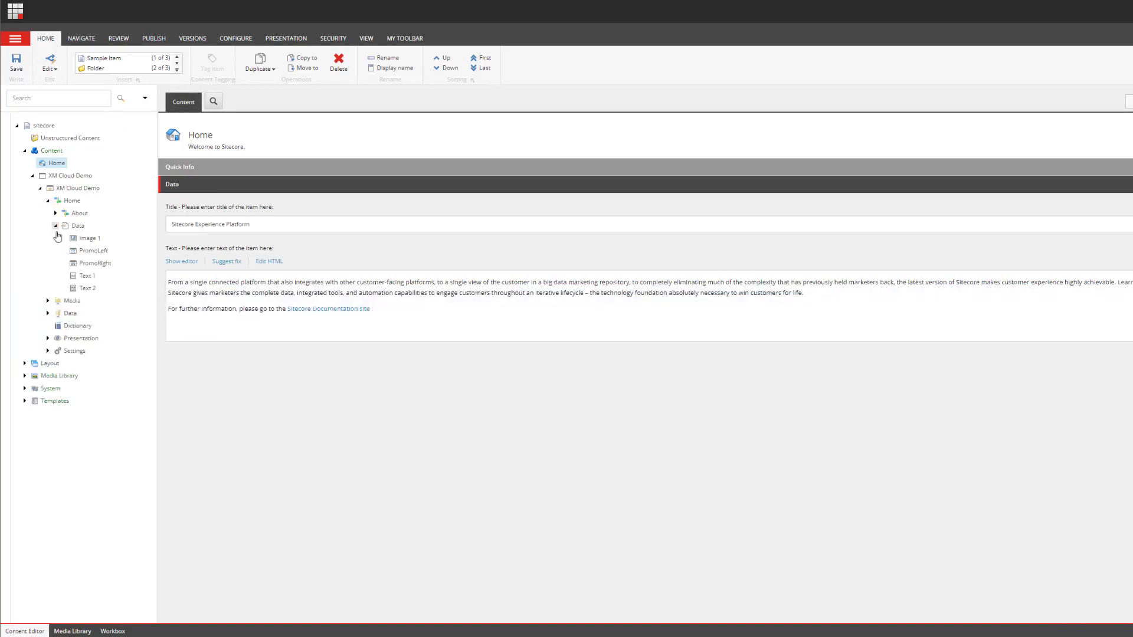
pyautogui.click(86, 288)
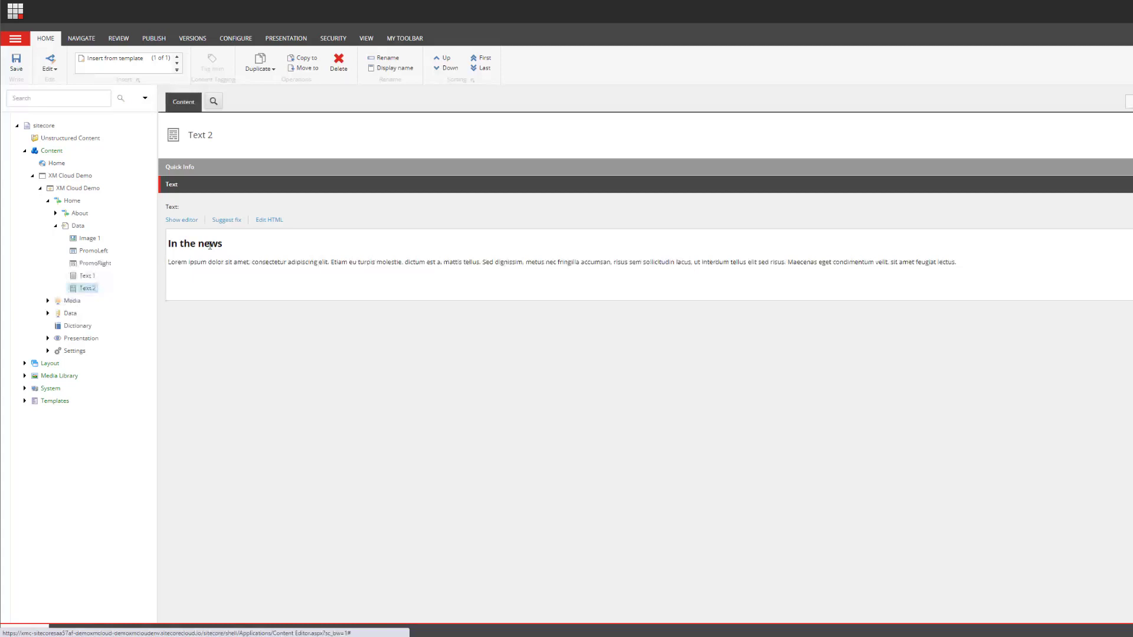
# Step: Append 'of XM Cloud' to the heading so it reads 'In the news of XM Cloud'
pyautogui.click(183, 221)
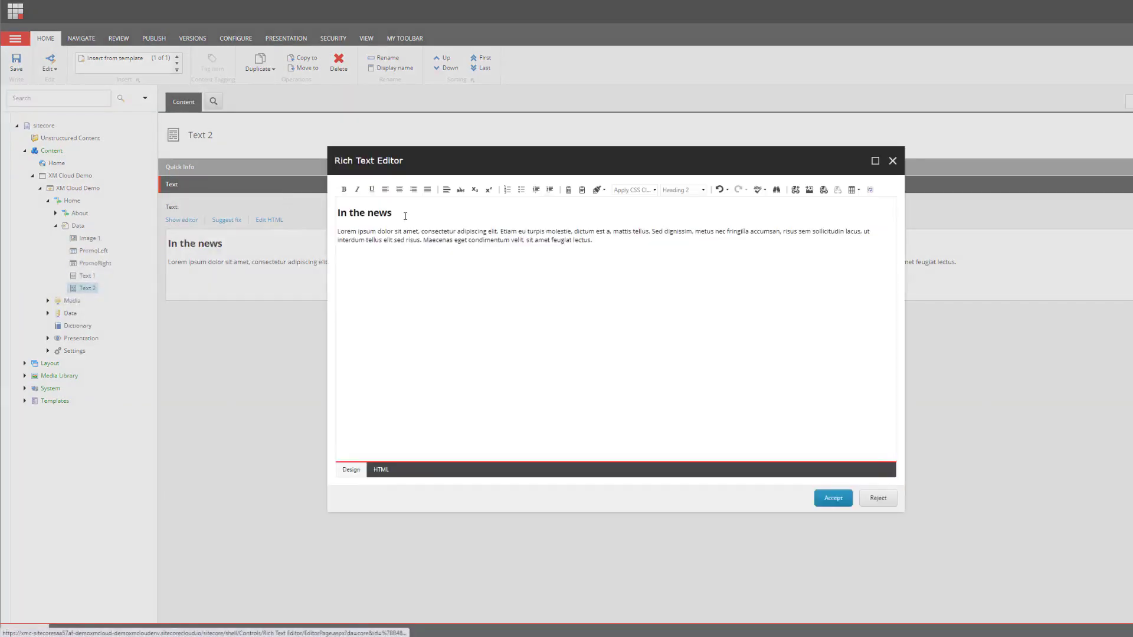
pyautogui.write('of XM ')
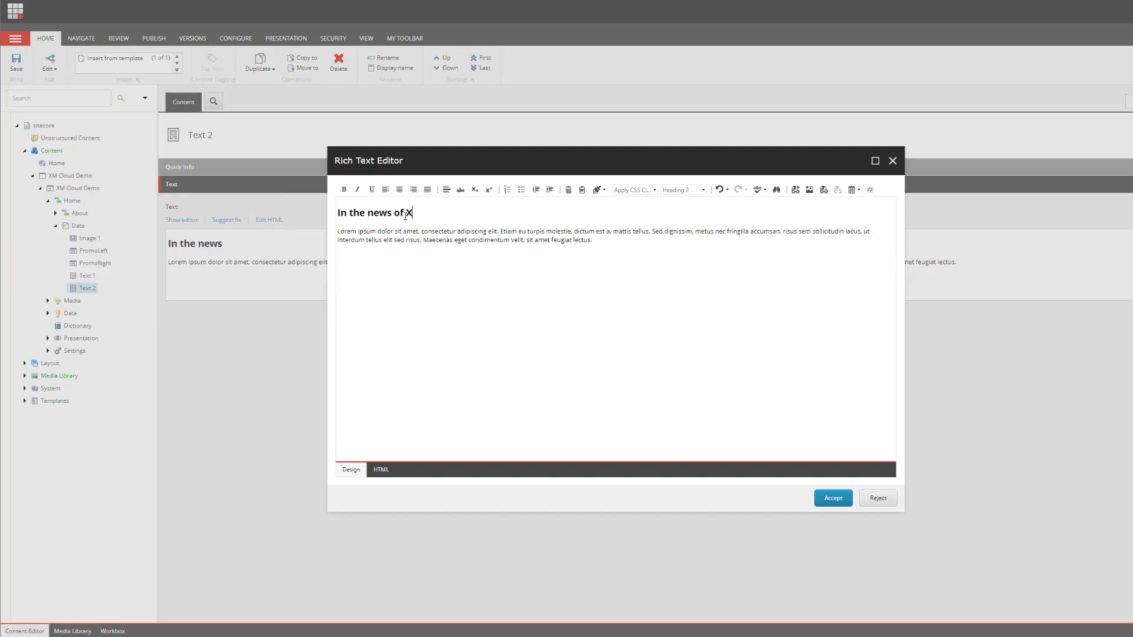
pyautogui.write('Cloud')
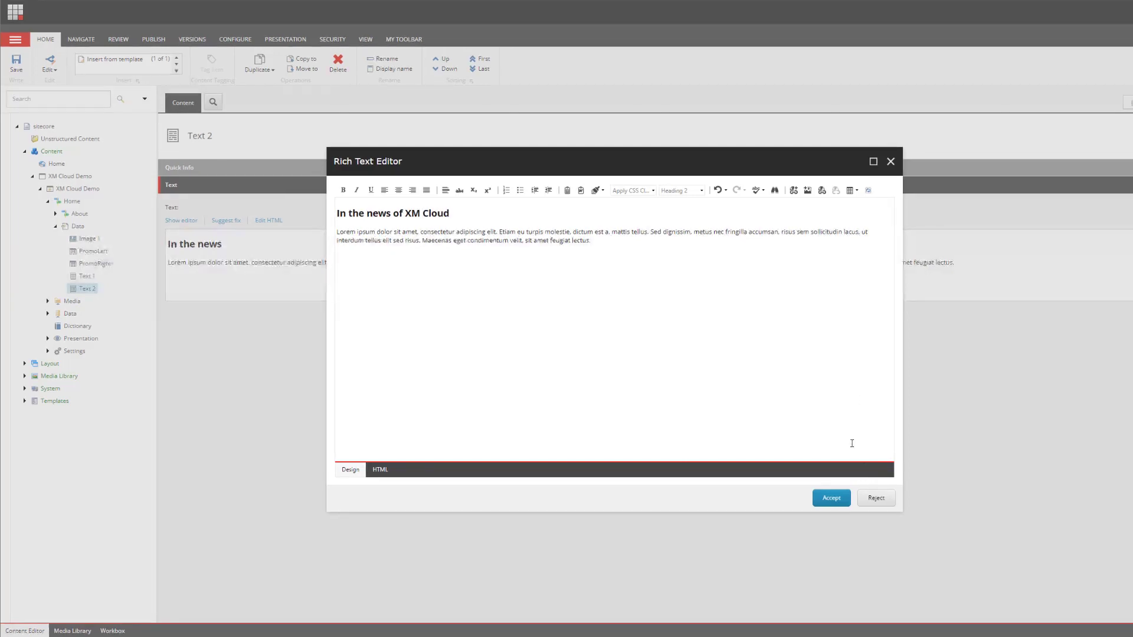
pyautogui.click(841, 498)
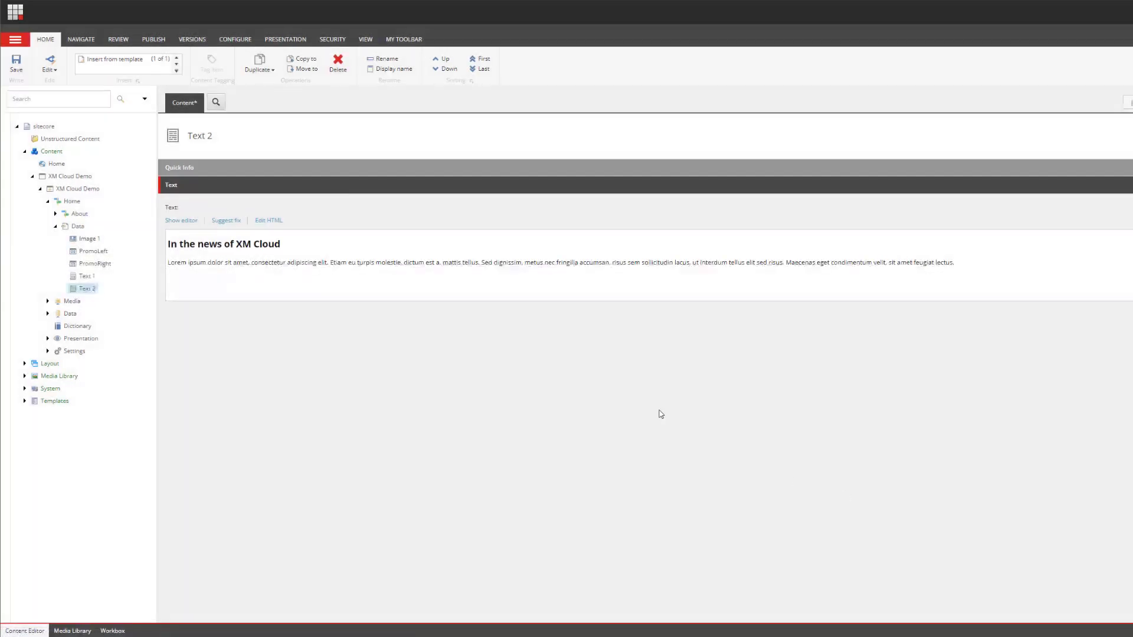
# Step: Save the Text 2 change and smart-publish the whole site to Edge
pyautogui.click(18, 64)
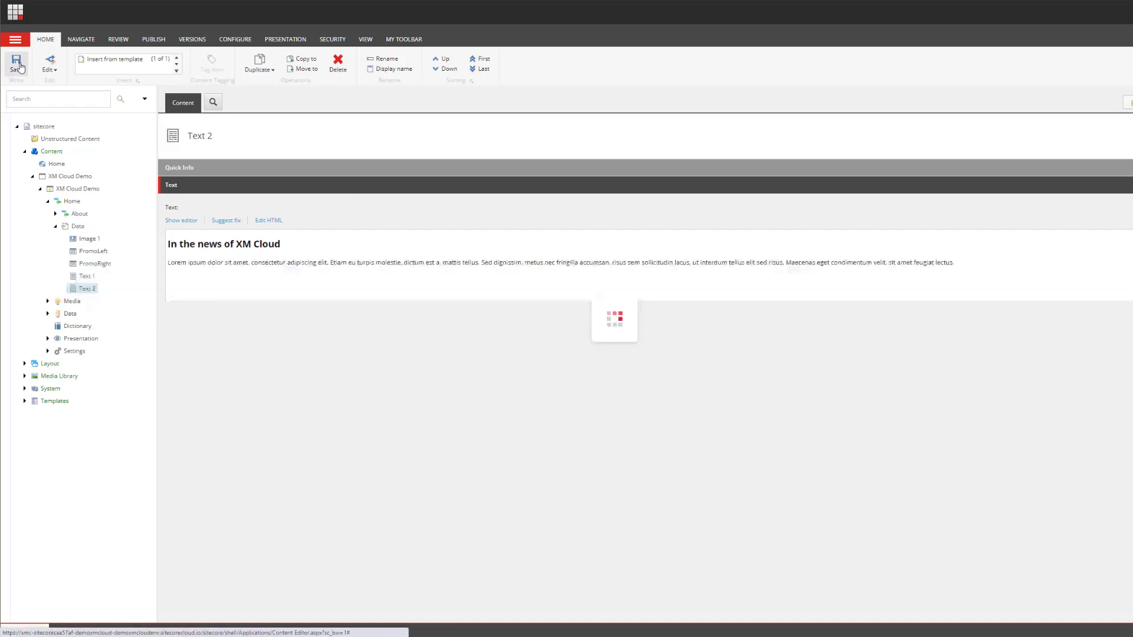
pyautogui.click(153, 39)
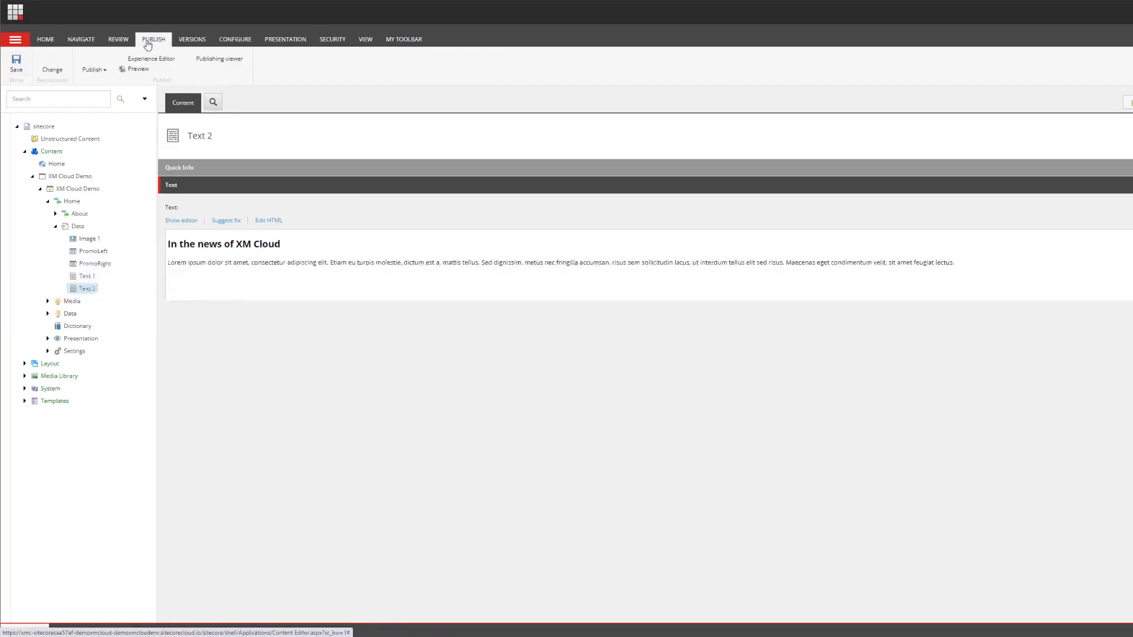
pyautogui.click(105, 72)
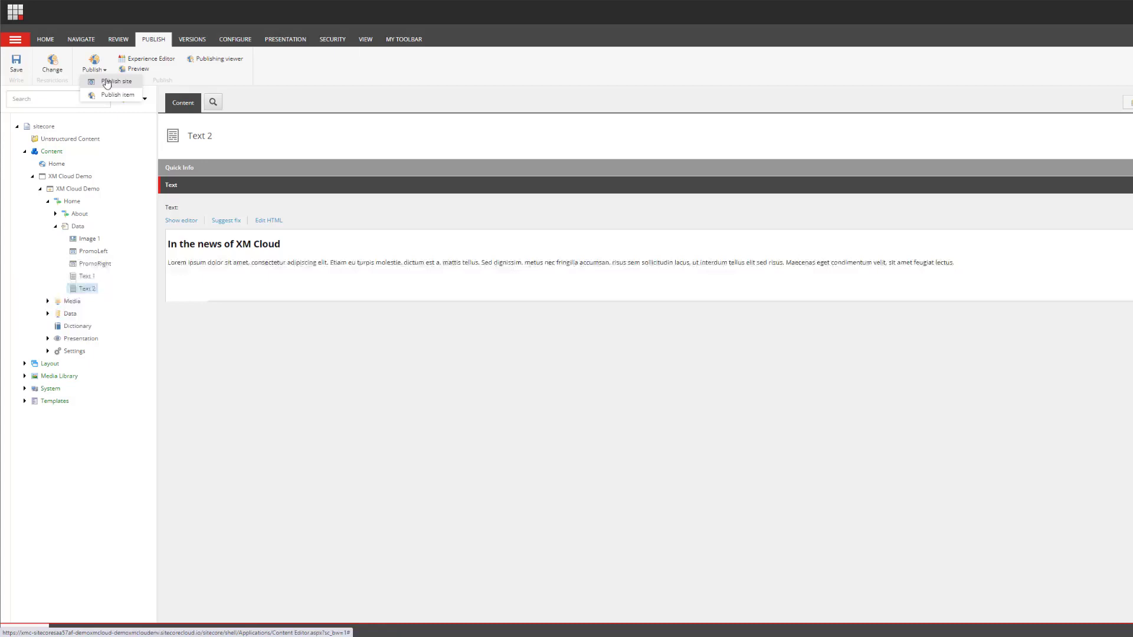
pyautogui.click(120, 82)
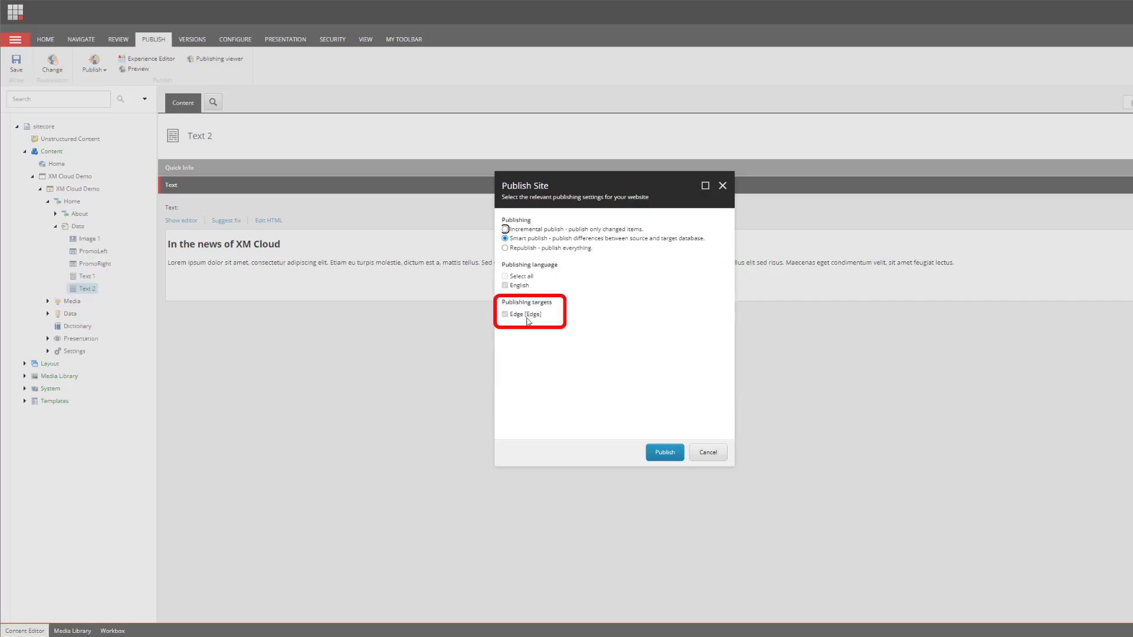
pyautogui.click(666, 456)
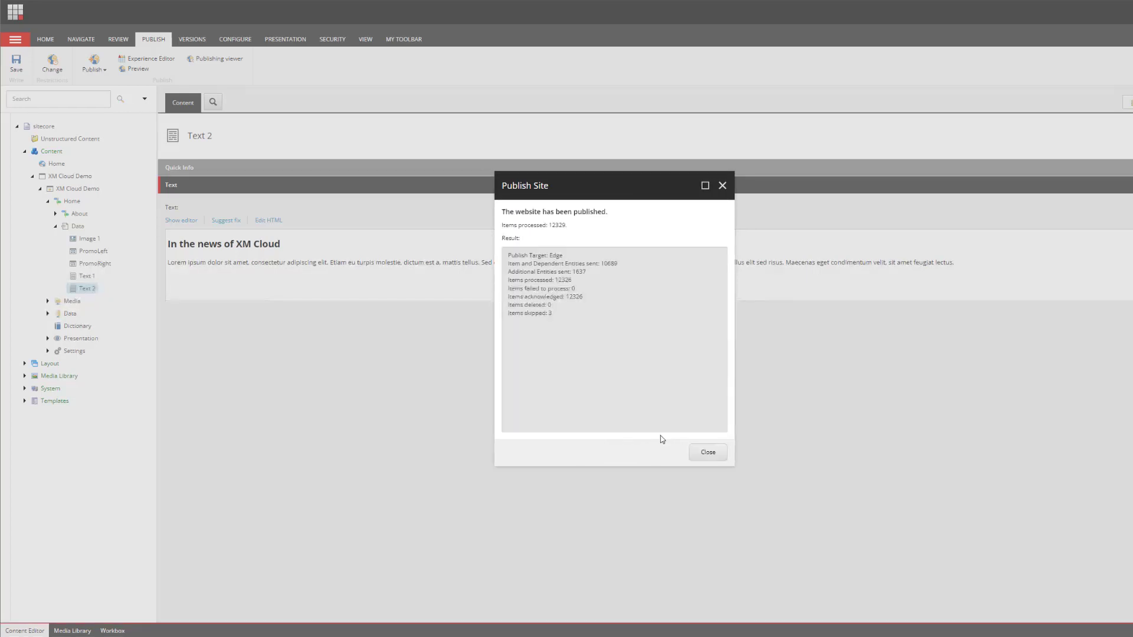
# Step: Close the publish results and copy the demo-xm-cloud repository's GitHub CLI clone command
pyautogui.click(708, 452)
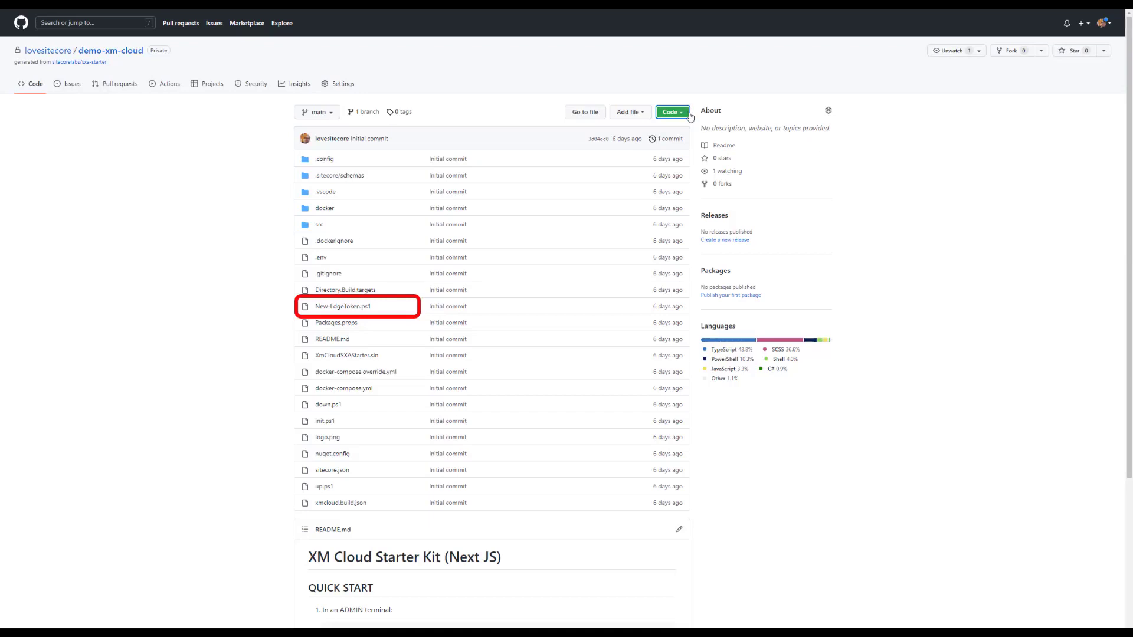
pyautogui.click(680, 113)
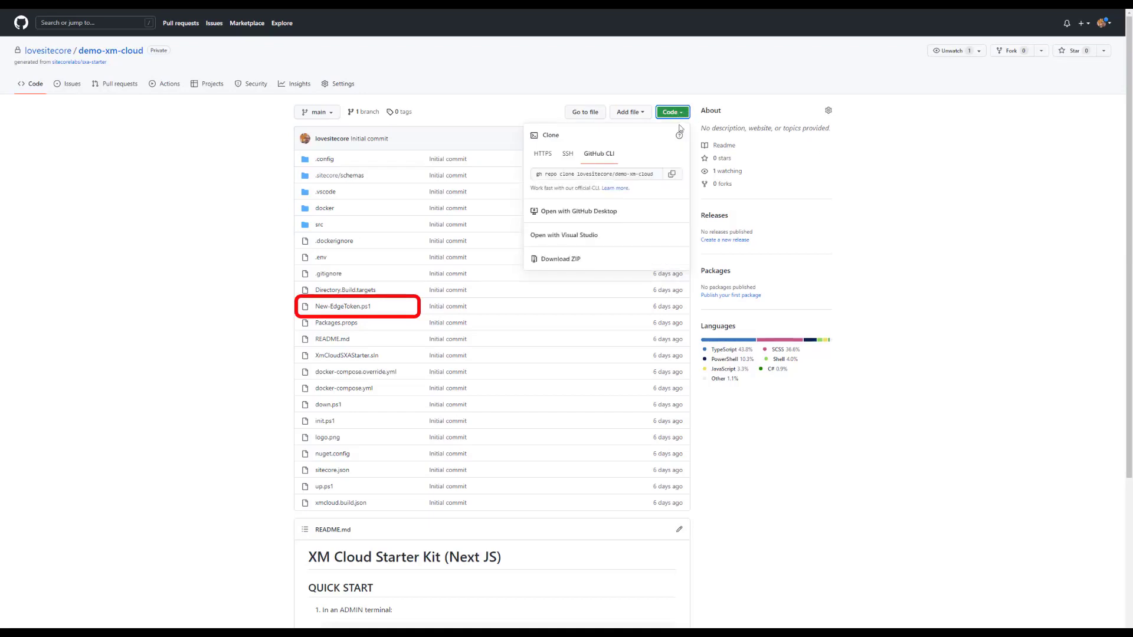
pyautogui.click(673, 175)
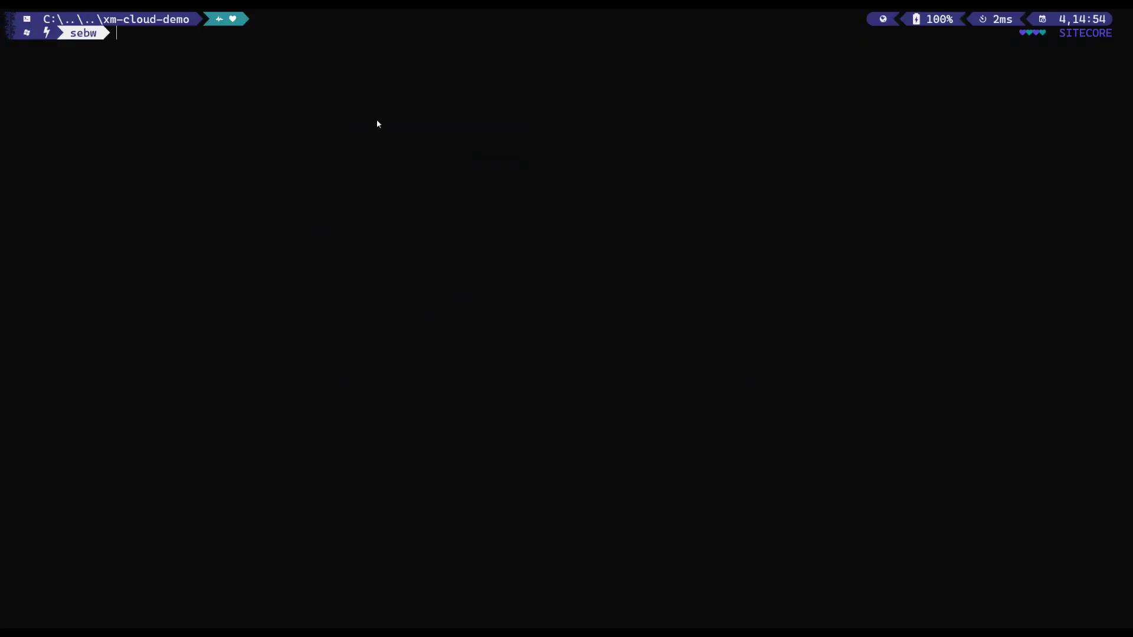
# Step: Clone the demo-xm-cloud repository with the pasted GitHub CLI command and list the folder
pyautogui.hotkey('ctrl', 'v')
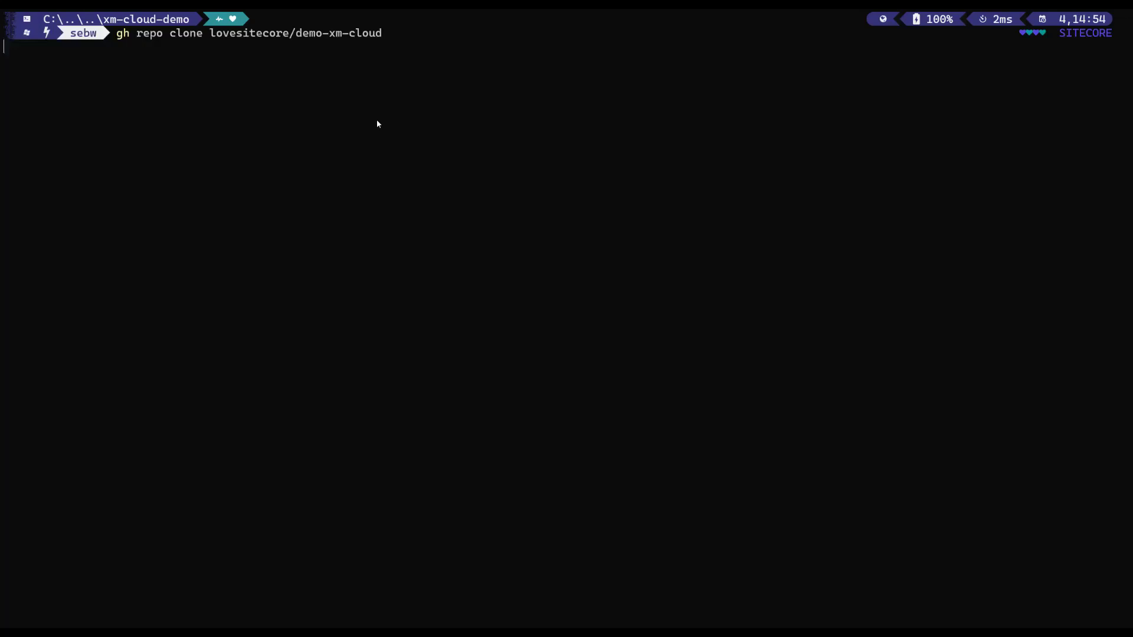
pyautogui.press('Return')
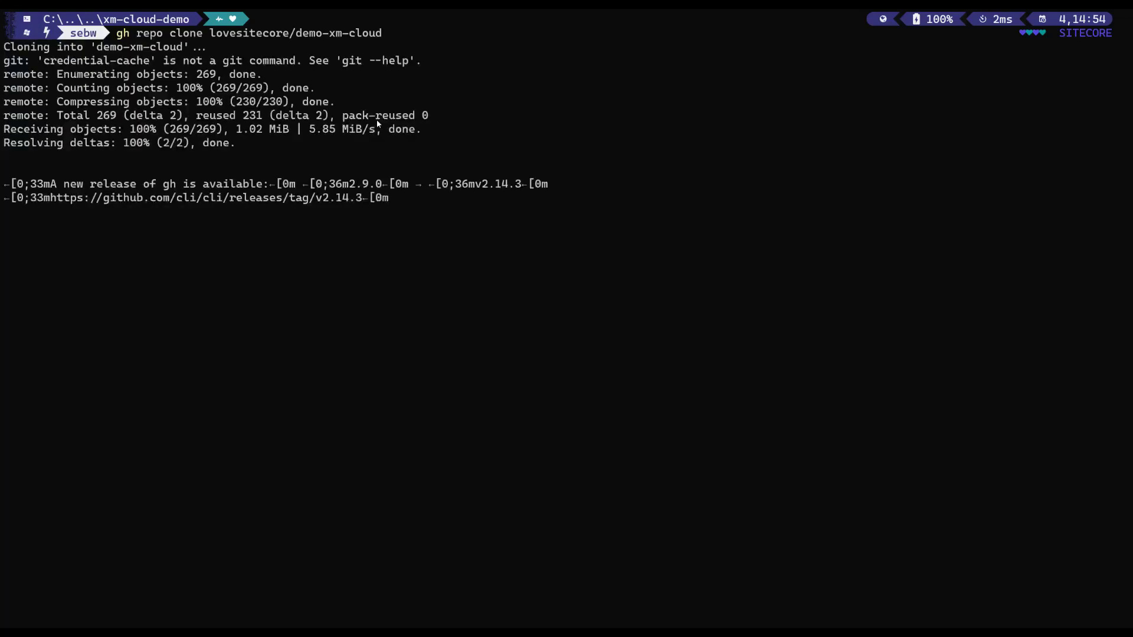
pyautogui.write('dir')
pyautogui.press('Return')
# Step: Change into demo-xm-cloud, list its files, and enter 'dotnet sitecore cloud login'
pyautogui.write('cd')
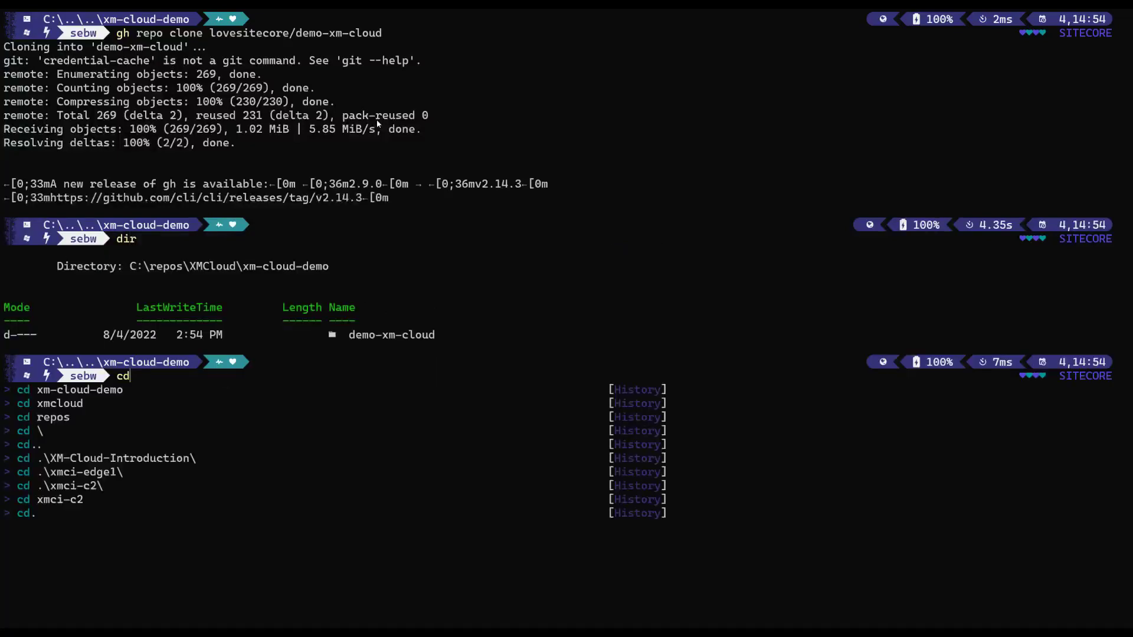
pyautogui.write(' .\\demo')
pyautogui.press('Tab')
pyautogui.press('Return')
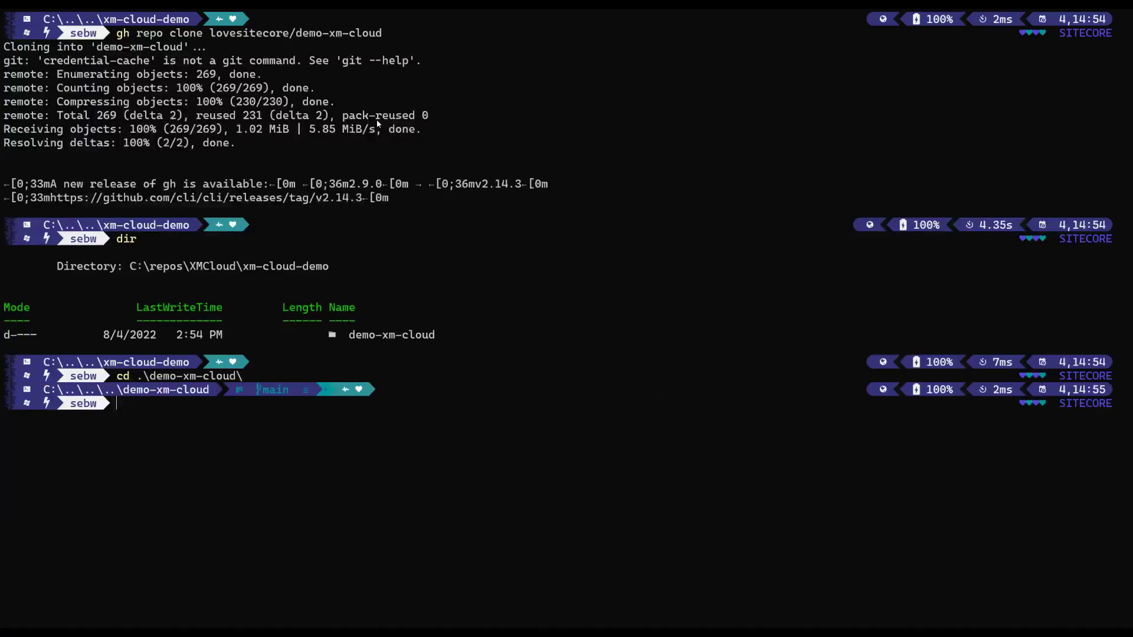
pyautogui.write('dir')
pyautogui.press('Return')
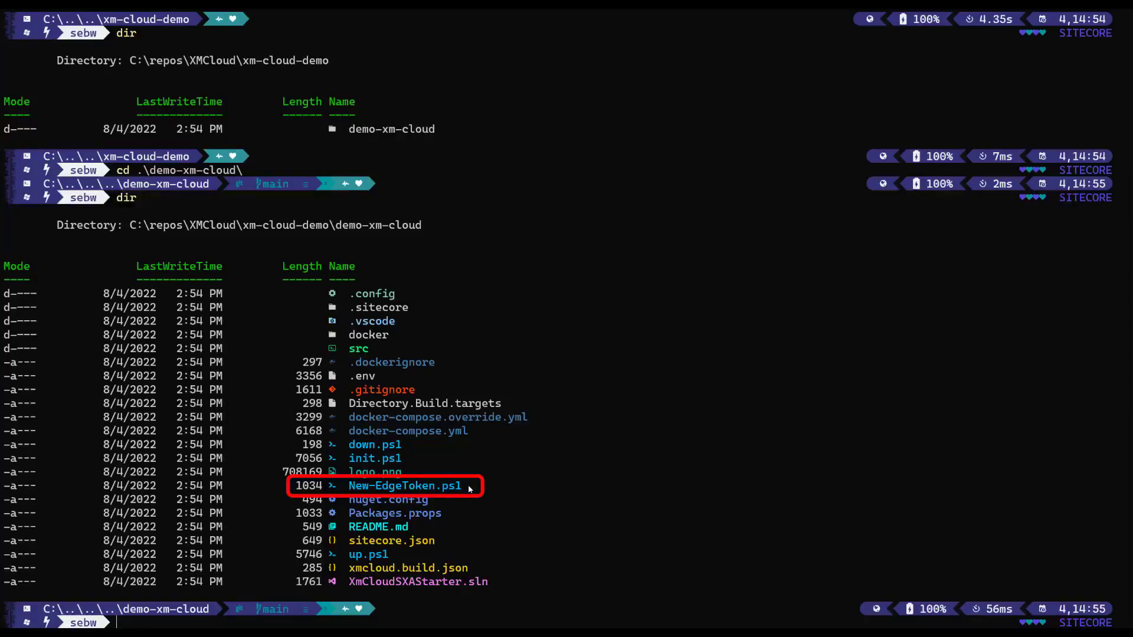
pyautogui.write('dotnet')
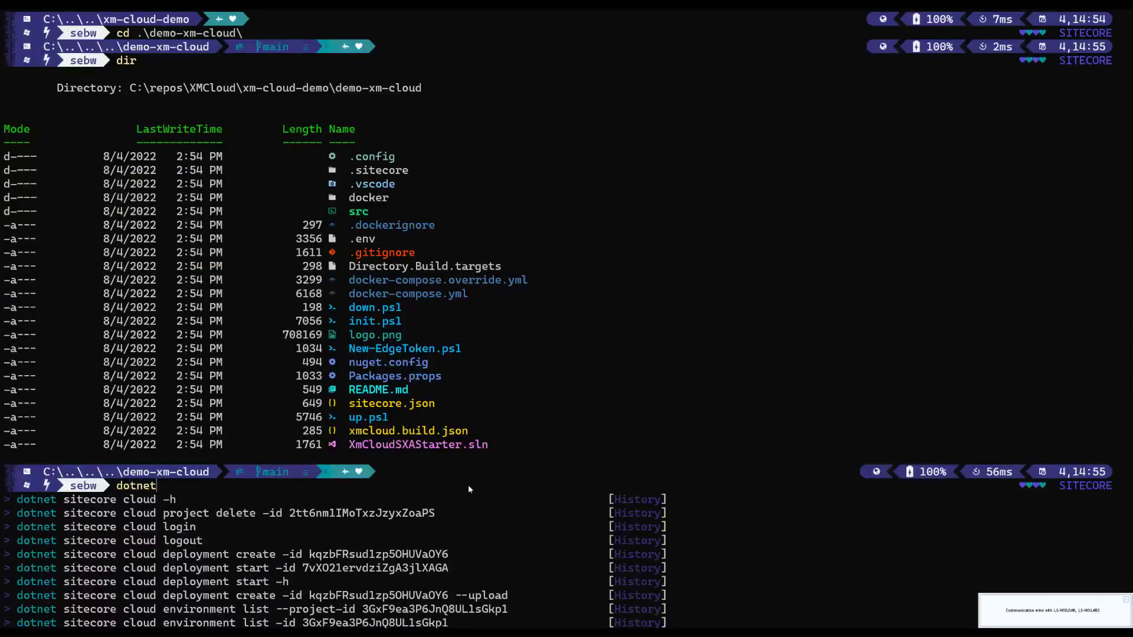
pyautogui.write(' sitecore cloud login')
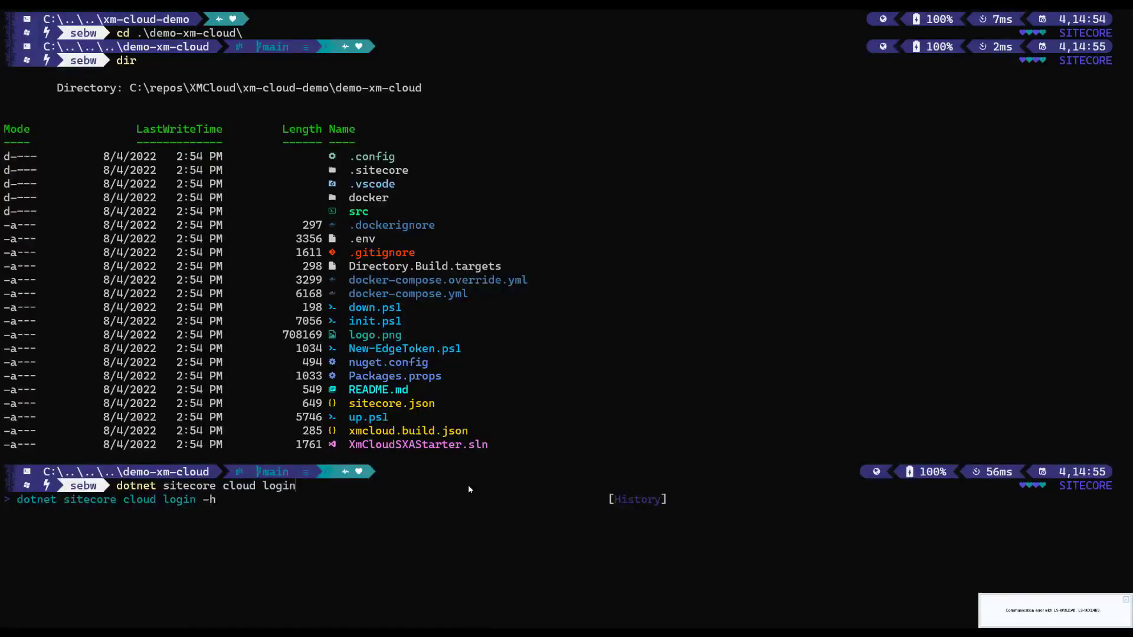
# Step: Run the Sitecore cloud login and confirm the CLI device login in the browser
pyautogui.press('Return')
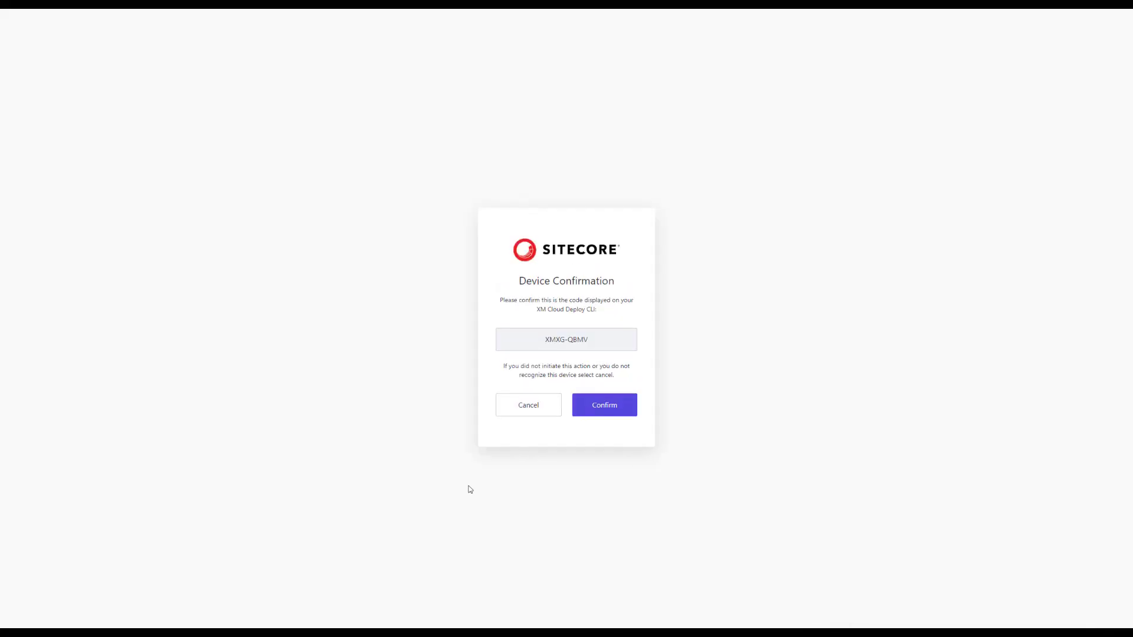
pyautogui.click(607, 411)
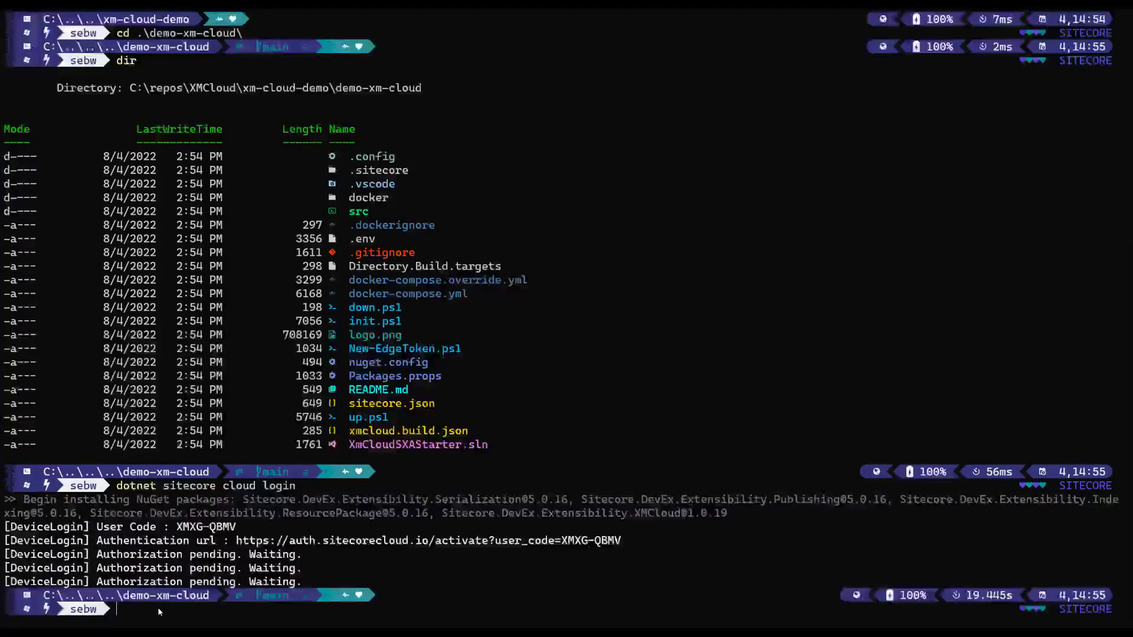
# Step: List the XM Cloud projects, then list environments for the Demo XM Cloud project id
pyautogui.write('dotnet sit')
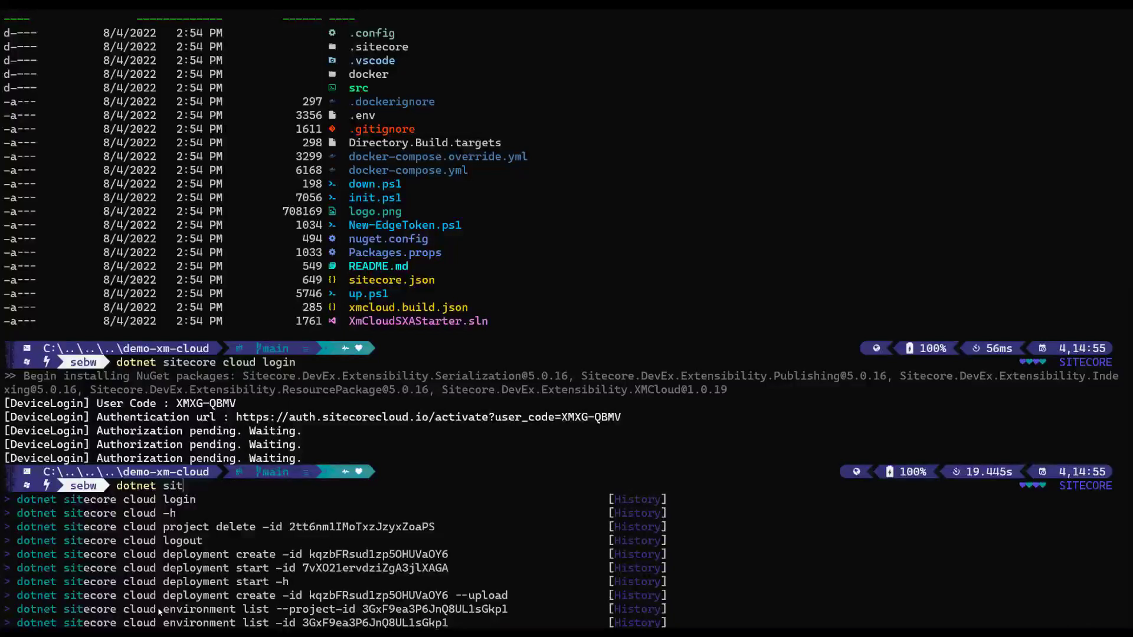
pyautogui.write('ecore cloud p')
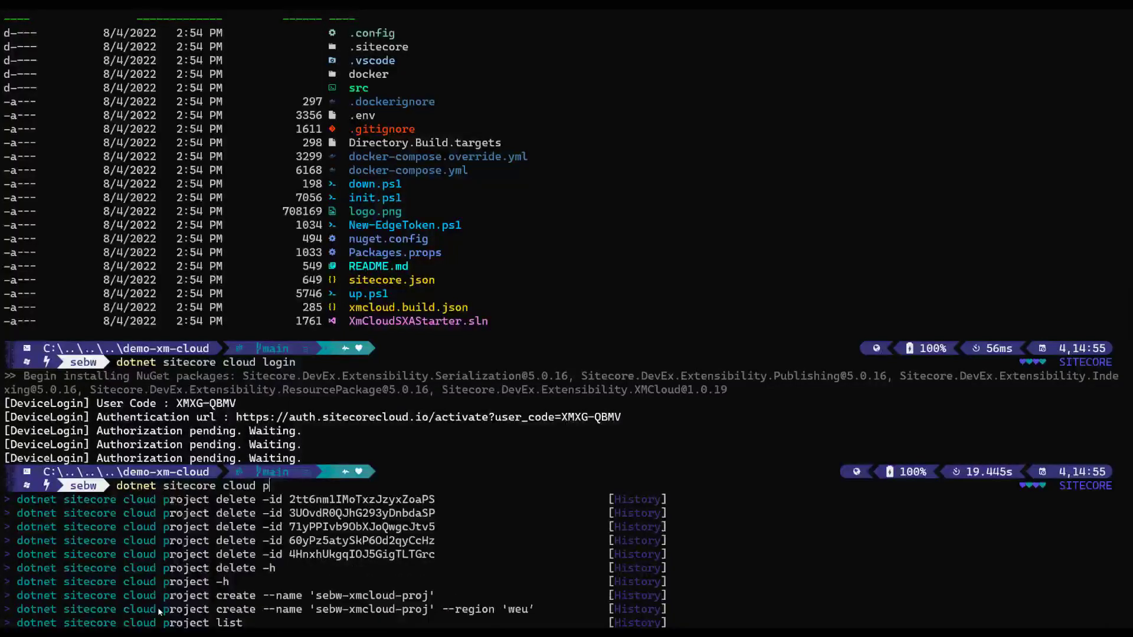
pyautogui.write('roject list')
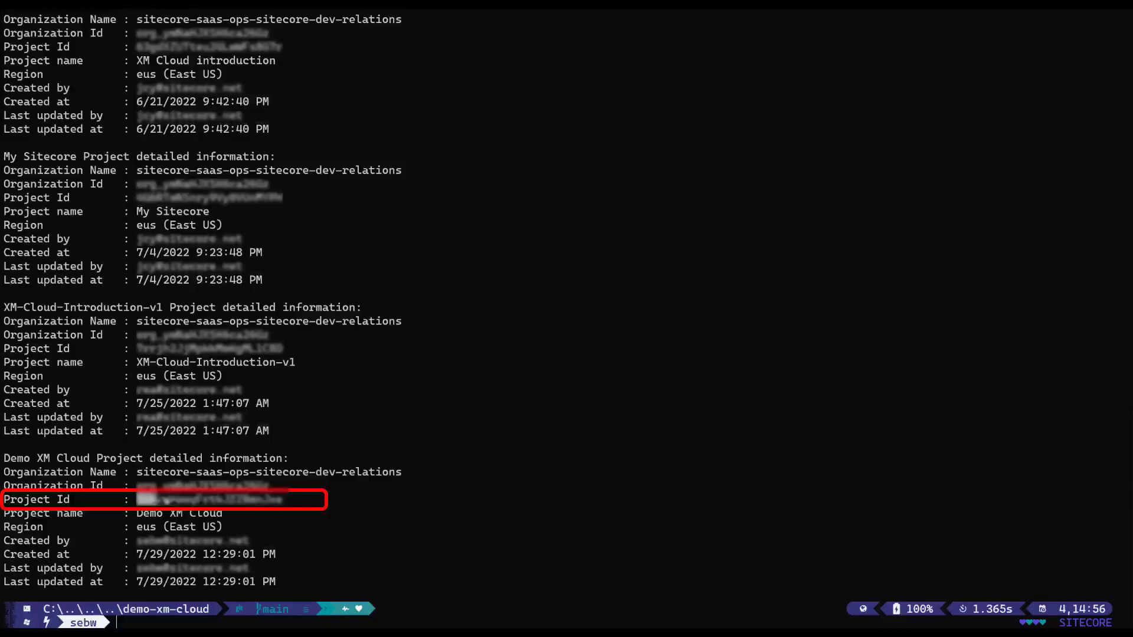
pyautogui.write('dot')
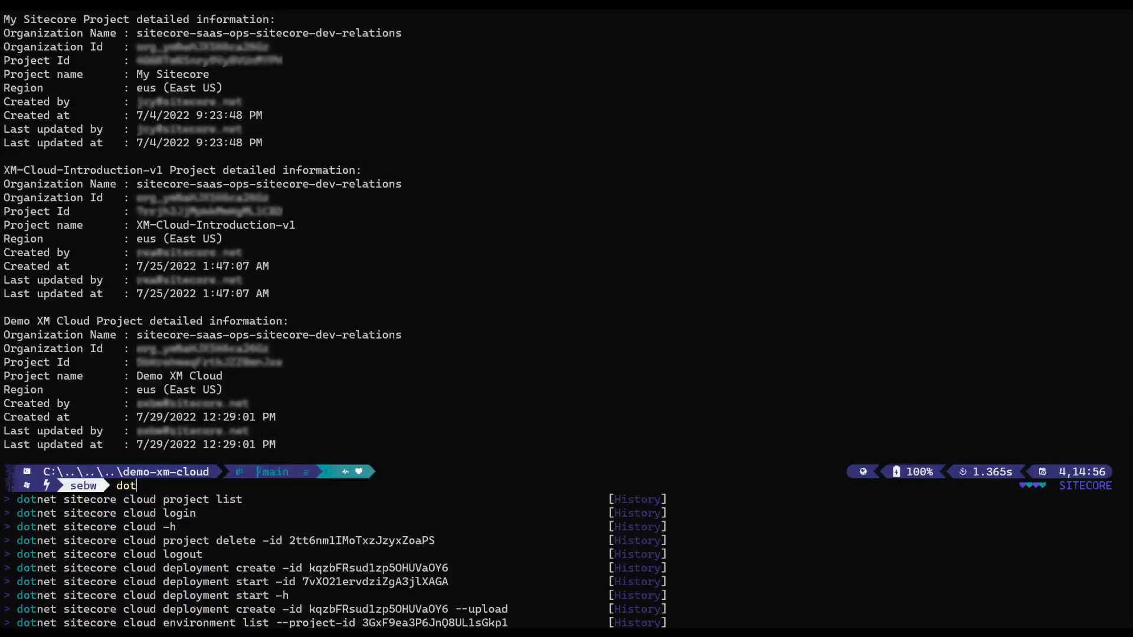
pyautogui.write('net sitecor')
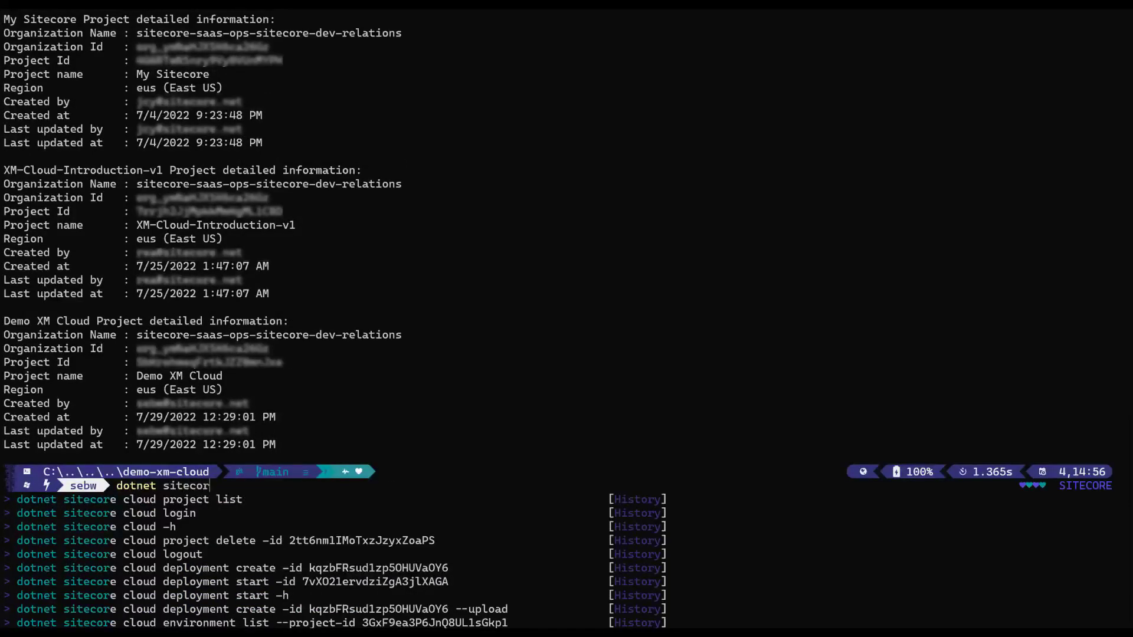
pyautogui.write('e cloud environment')
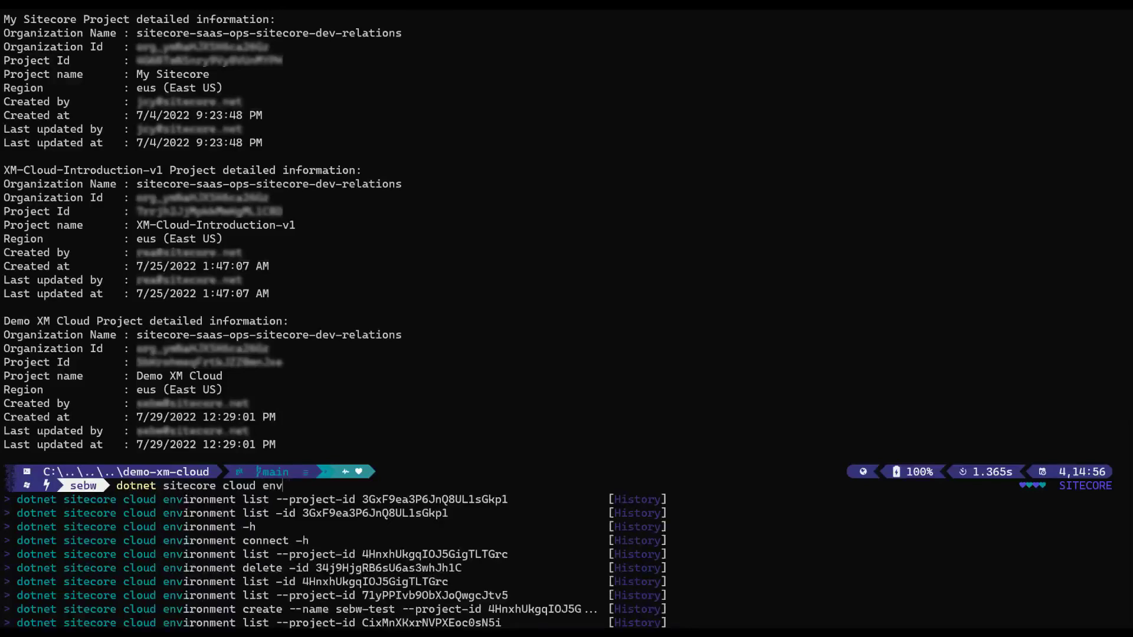
pyautogui.press('Down')
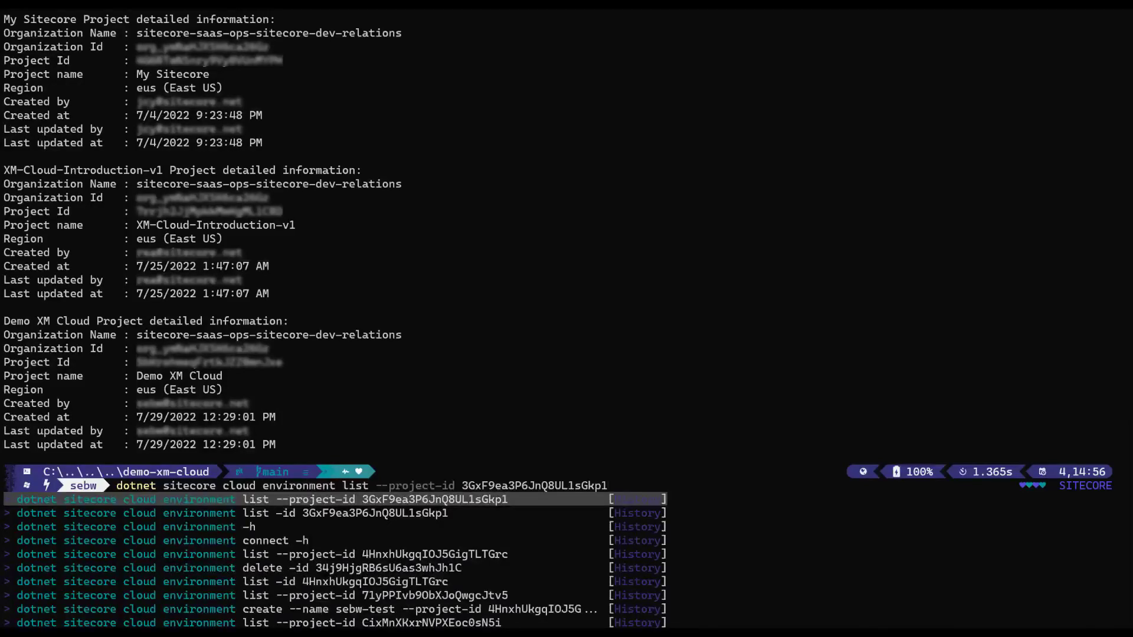
pyautogui.press('BackSpace')
pyautogui.press('BackSpace')
pyautogui.press('BackSpace')
pyautogui.press('BackSpace')
pyautogui.press('BackSpace')
pyautogui.press('BackSpace')
pyautogui.press('BackSpace')
pyautogui.press('BackSpace')
pyautogui.press('BackSpace')
pyautogui.press('BackSpace')
pyautogui.press('BackSpace')
pyautogui.press('BackSpace')
pyautogui.press('BackSpace')
pyautogui.press('BackSpace')
pyautogui.press('BackSpace')
pyautogui.press('BackSpace')
pyautogui.press('BackSpace')
pyautogui.press('BackSpace')
pyautogui.press('BackSpace')
pyautogui.press('BackSpace')
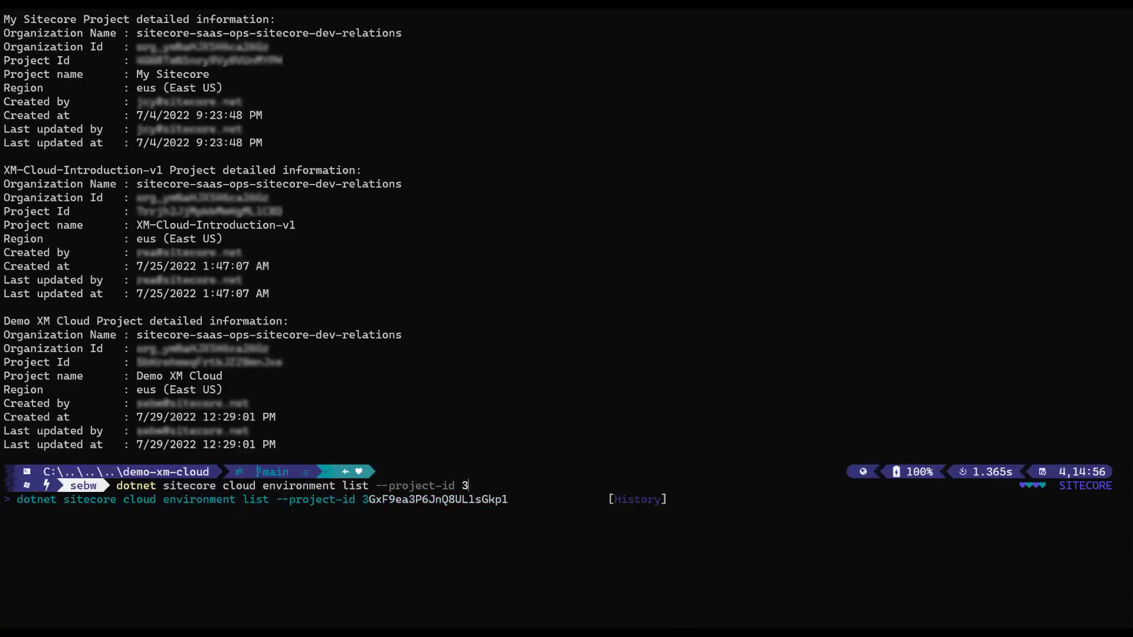
pyautogui.press('BackSpace')
pyautogui.hotkey('ctrl', 'v')
pyautogui.press('Return')
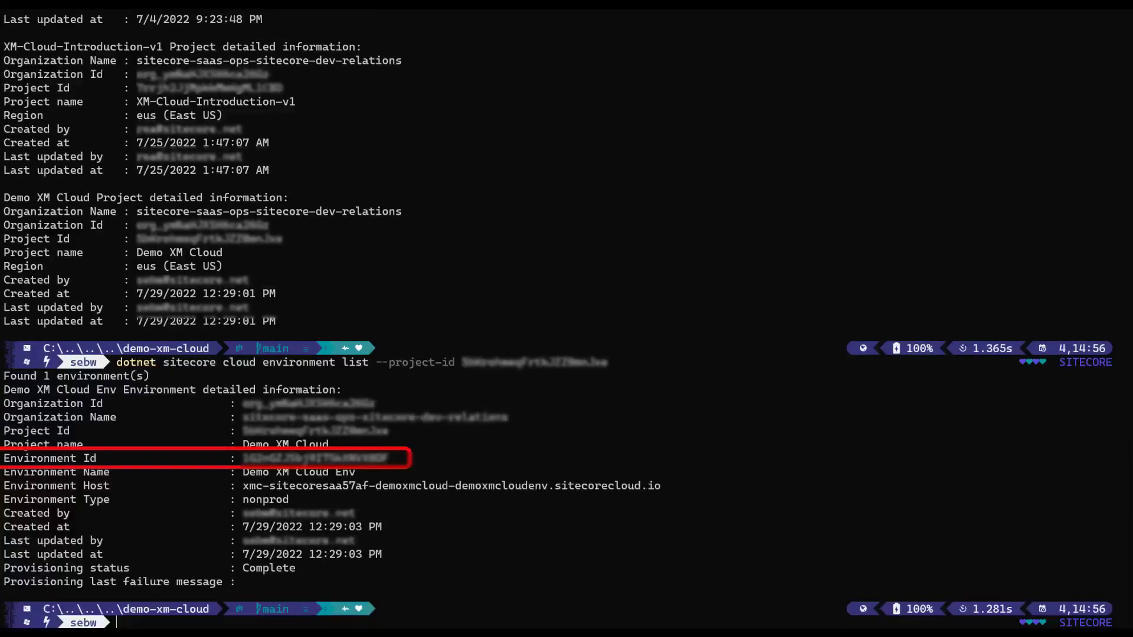
# Step: Run New-EdgeToken.ps1 with the copied Environment Id and copy the generated X-GQL-Token header
pyautogui.moveTo(243, 459); pyautogui.dragTo(389, 463)
pyautogui.hotkey('ctrl', 'c')
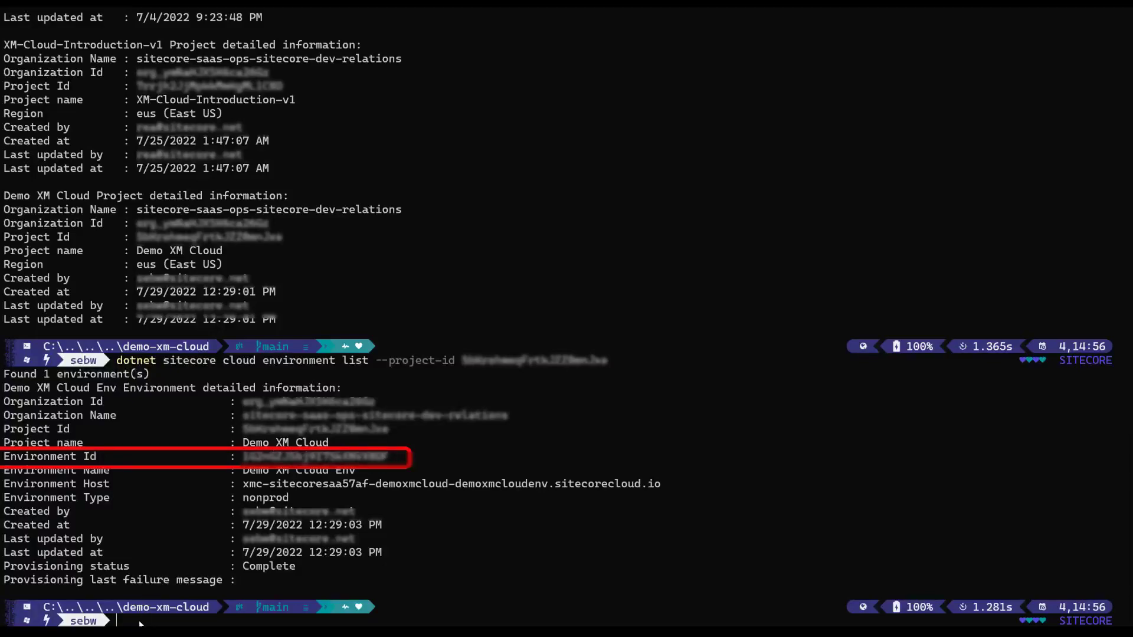
pyautogui.write('new')
pyautogui.press('Tab')
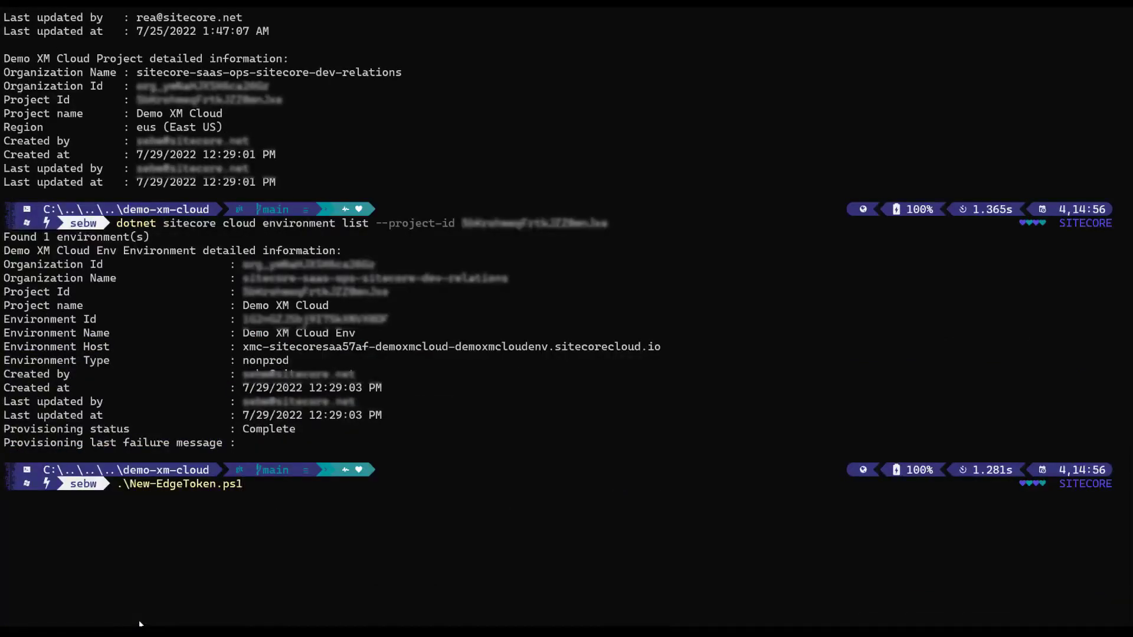
pyautogui.press('Return')
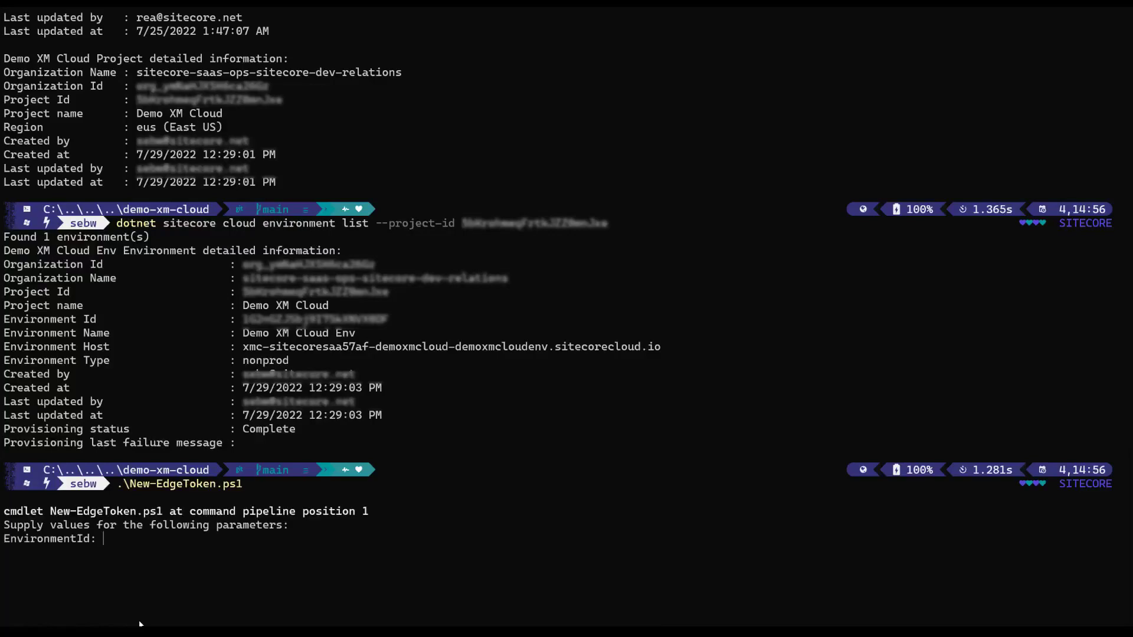
pyautogui.hotkey('ctrl', 'v')
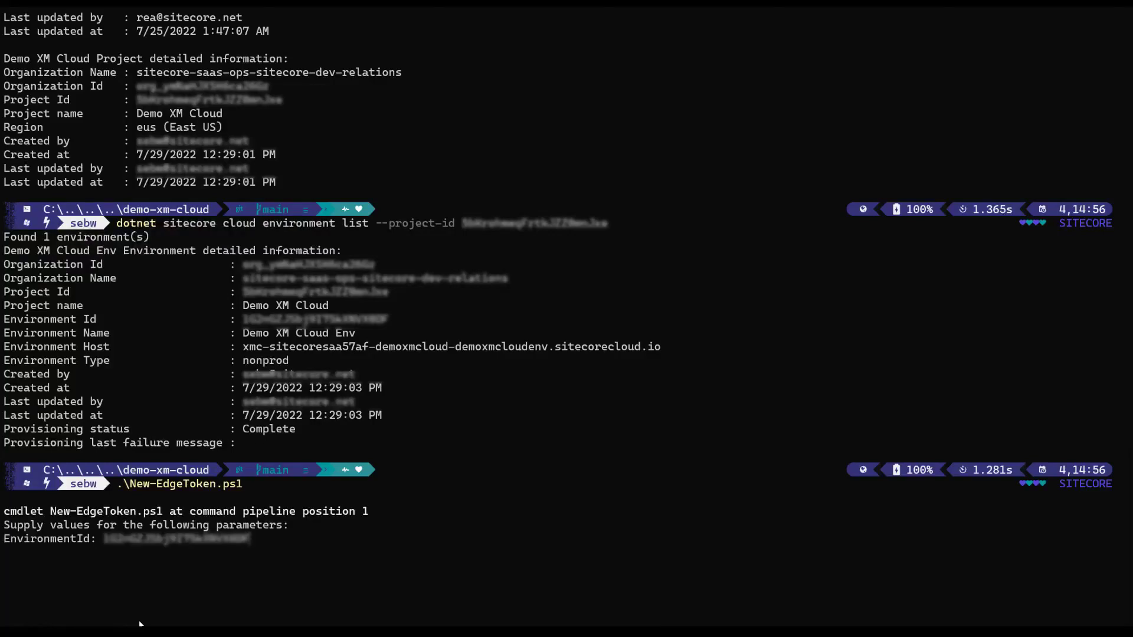
pyautogui.press('Return')
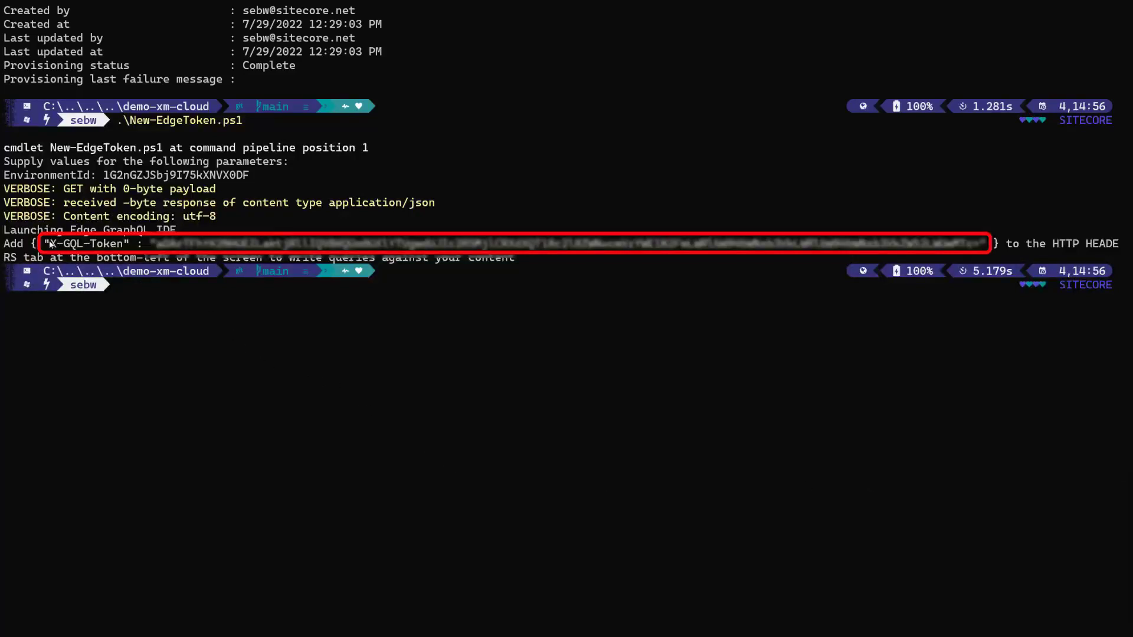
pyautogui.moveTo(44, 244); pyautogui.dragTo(961, 258)
pyautogui.rightClick(780, 283)
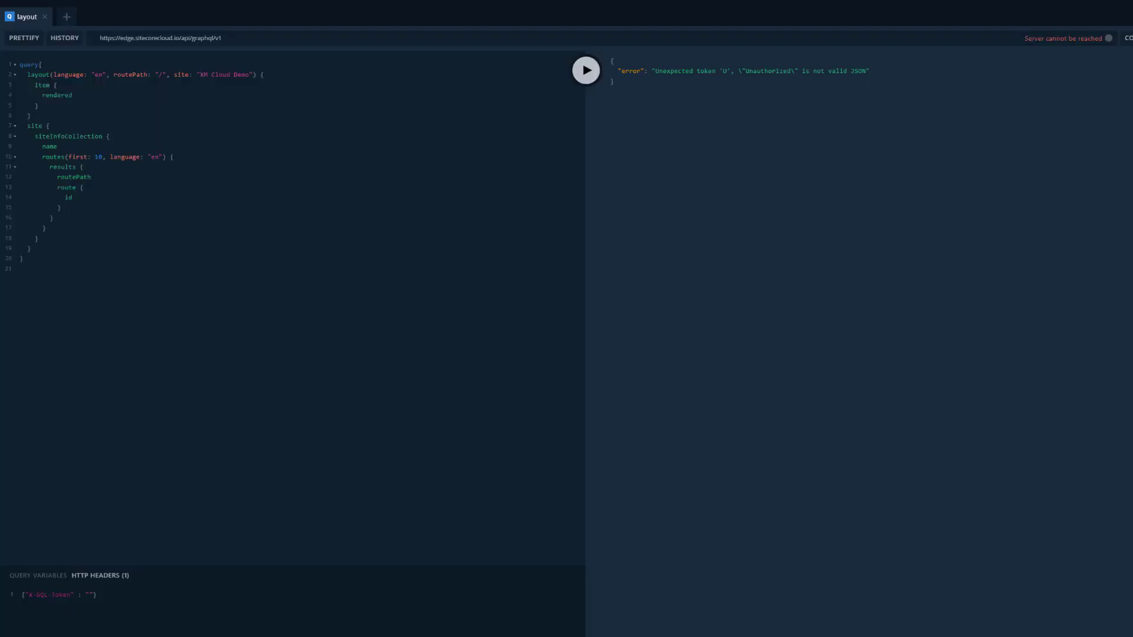
# Step: Paste the token into the X-GQL-Token header, run the layout query, and review the JSON result
pyautogui.moveTo(25, 595); pyautogui.dragTo(90, 595)
pyautogui.hotkey('ctrl', 'v')
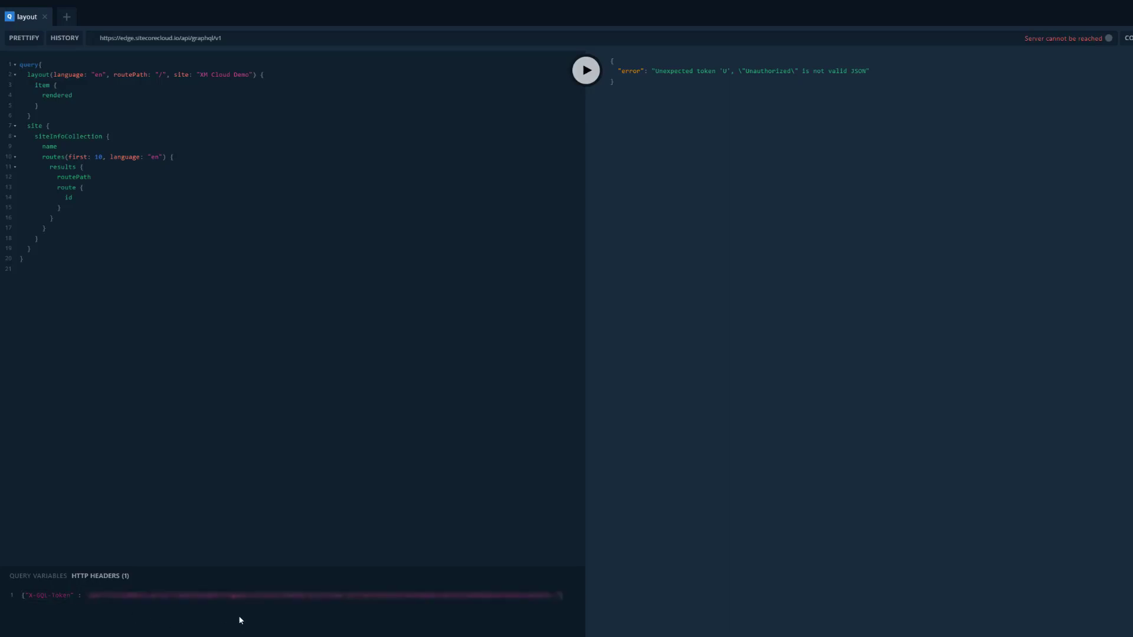
pyautogui.click(586, 70)
pyautogui.scroll(-10, 842, 323)
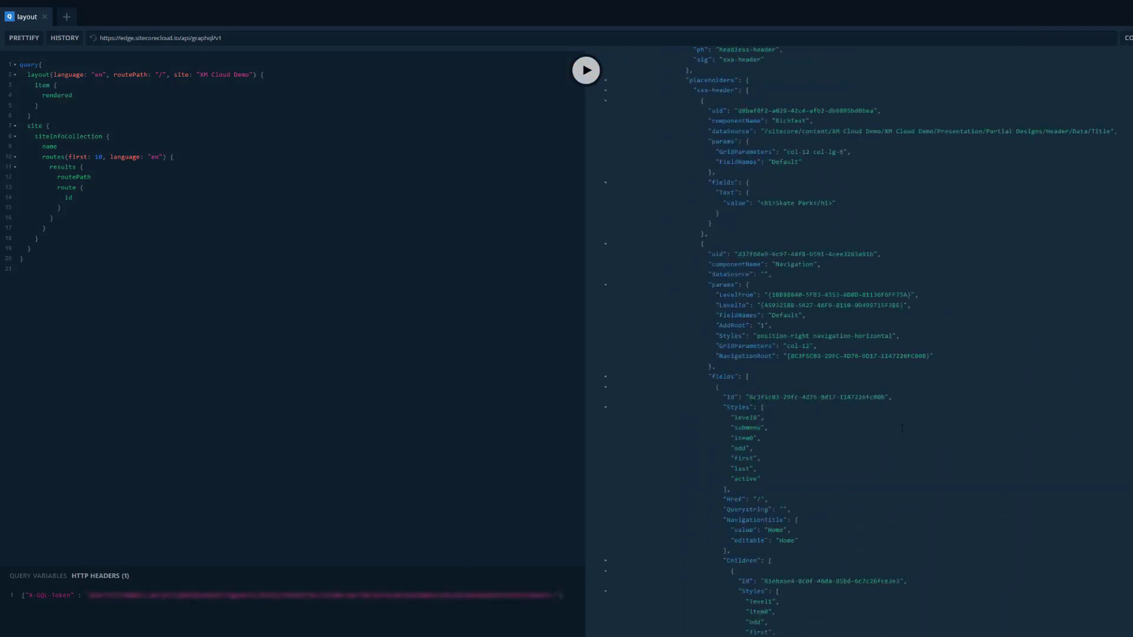
pyautogui.scroll(-9, 902, 428)
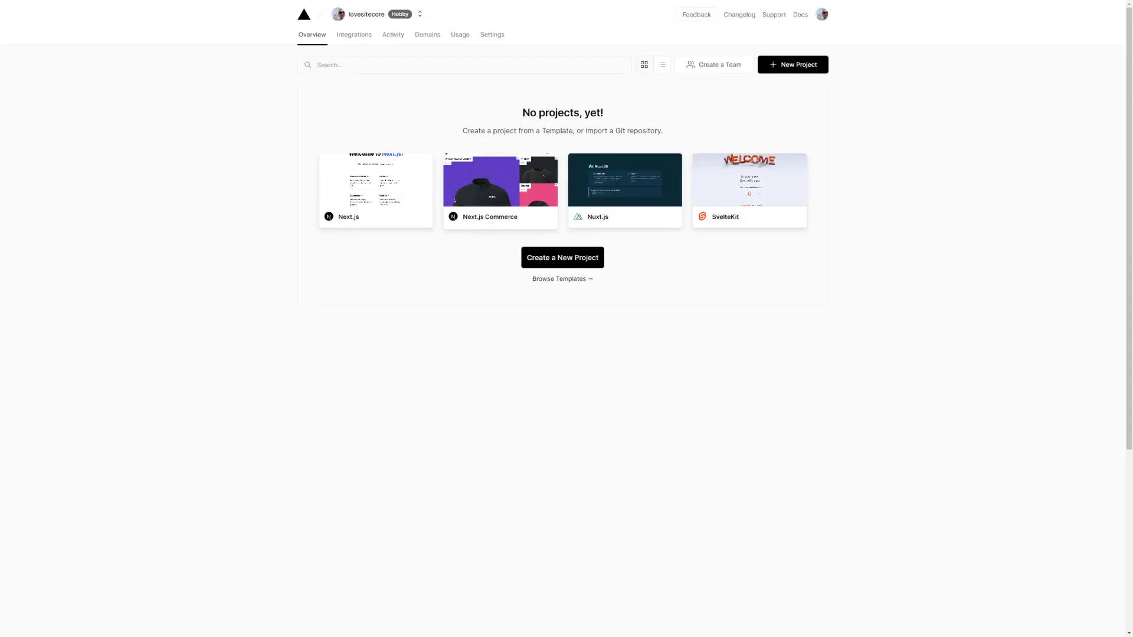
# Step: Start a new Vercel project to reach the Import Git Repository list
pyautogui.click(797, 65)
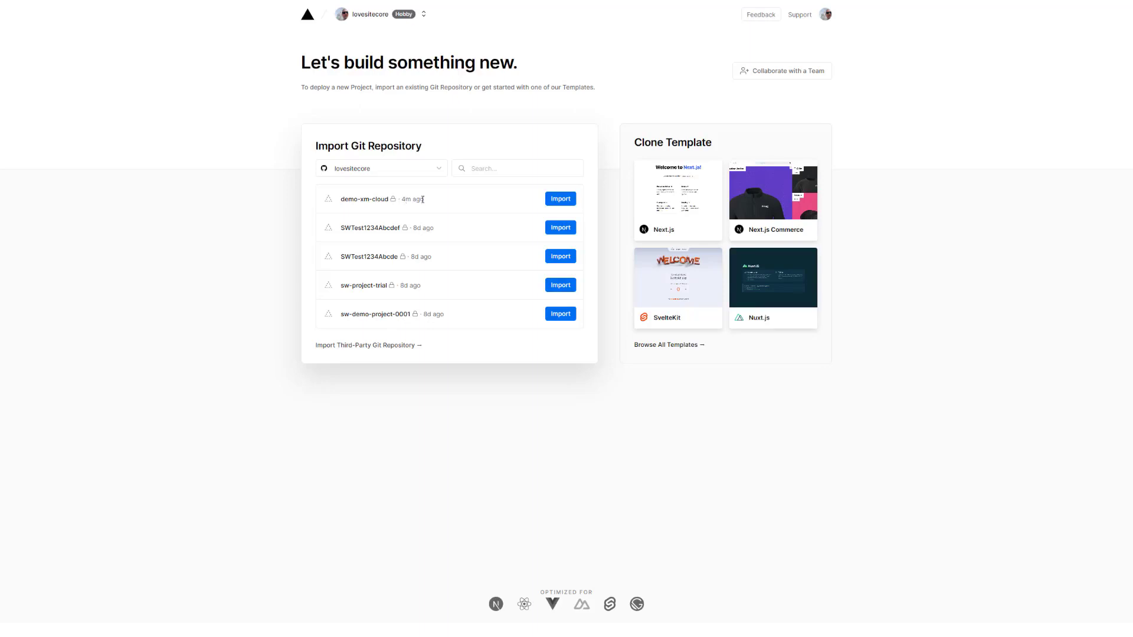
# Step: Import demo-xm-cloud with the Next.js preset and root directory src/sxastarter, then expand Environment Variables
pyautogui.click(572, 200)
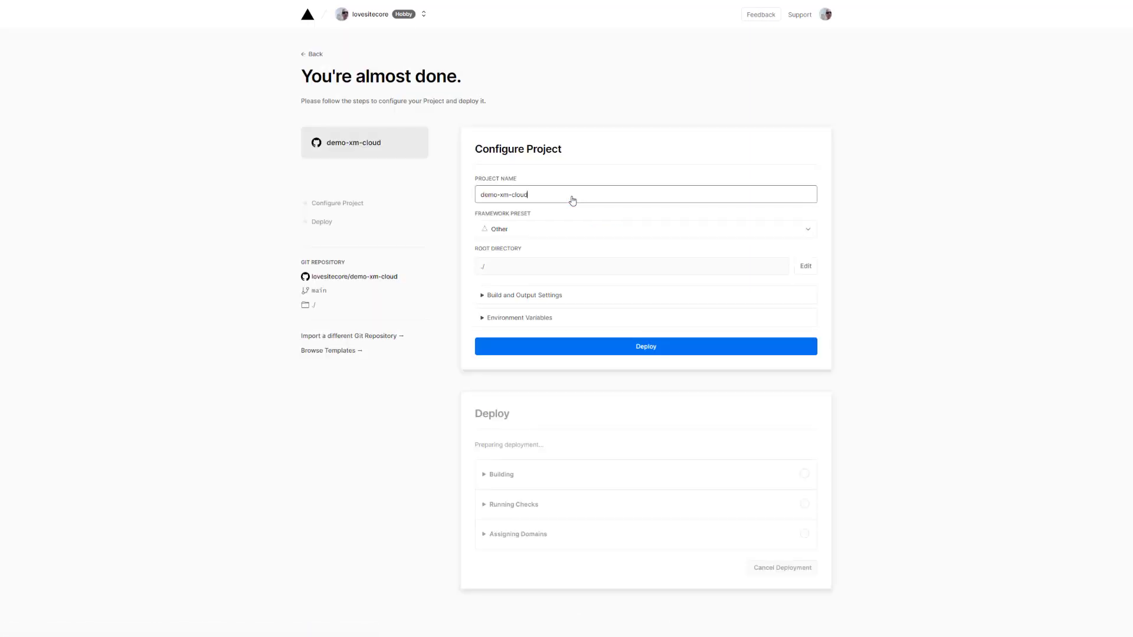
pyautogui.click(559, 230)
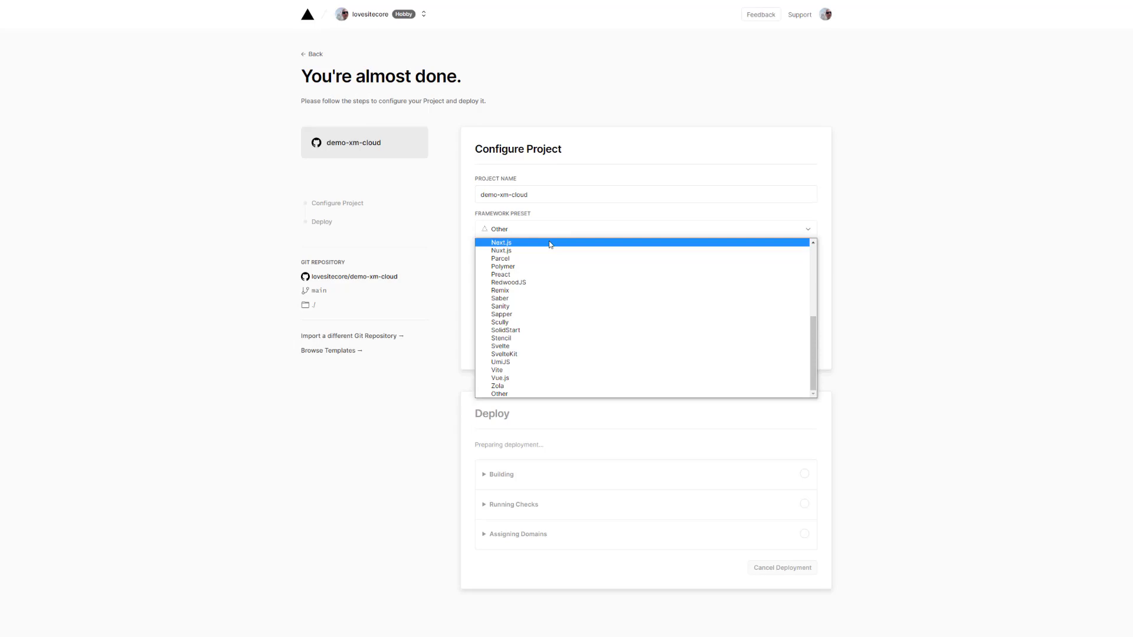
pyautogui.click(549, 243)
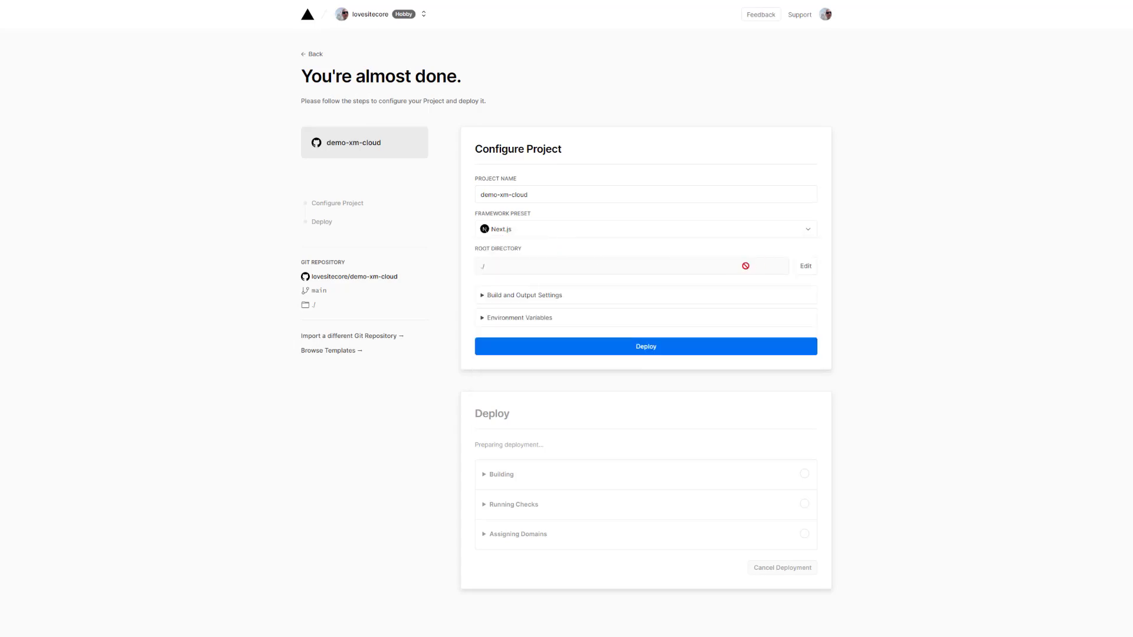
pyautogui.click(803, 266)
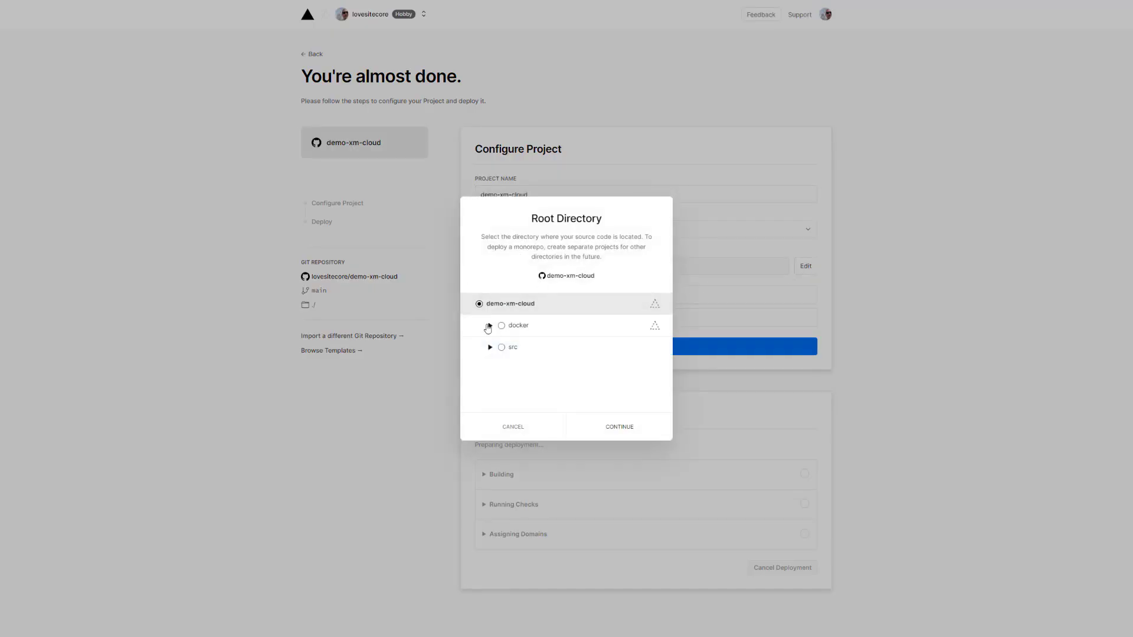
pyautogui.click(490, 350)
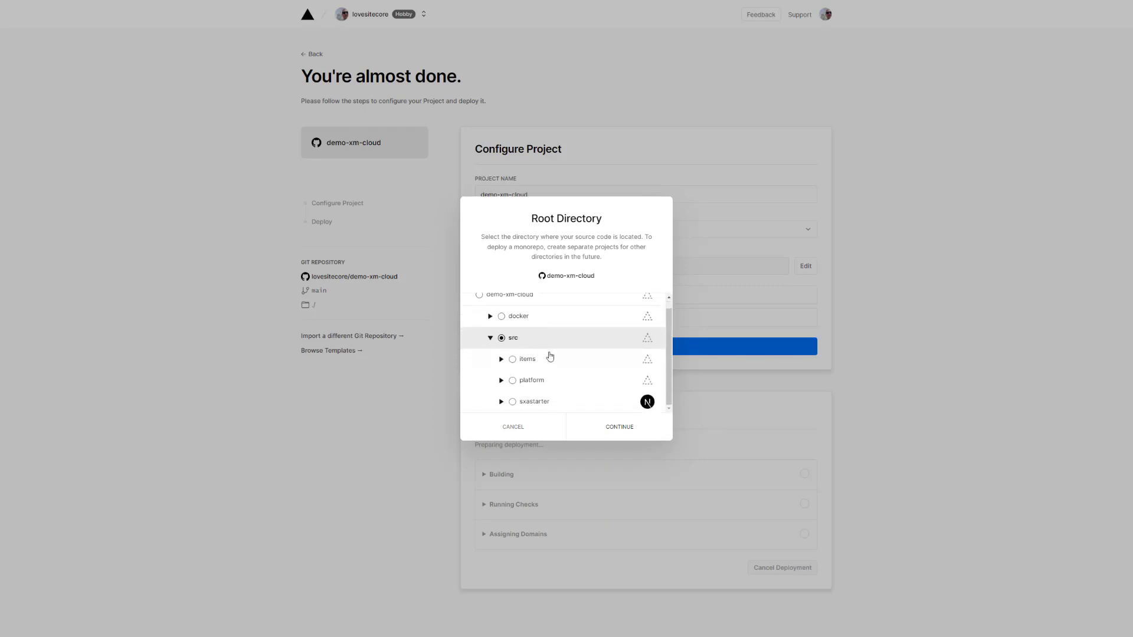
pyautogui.click(512, 402)
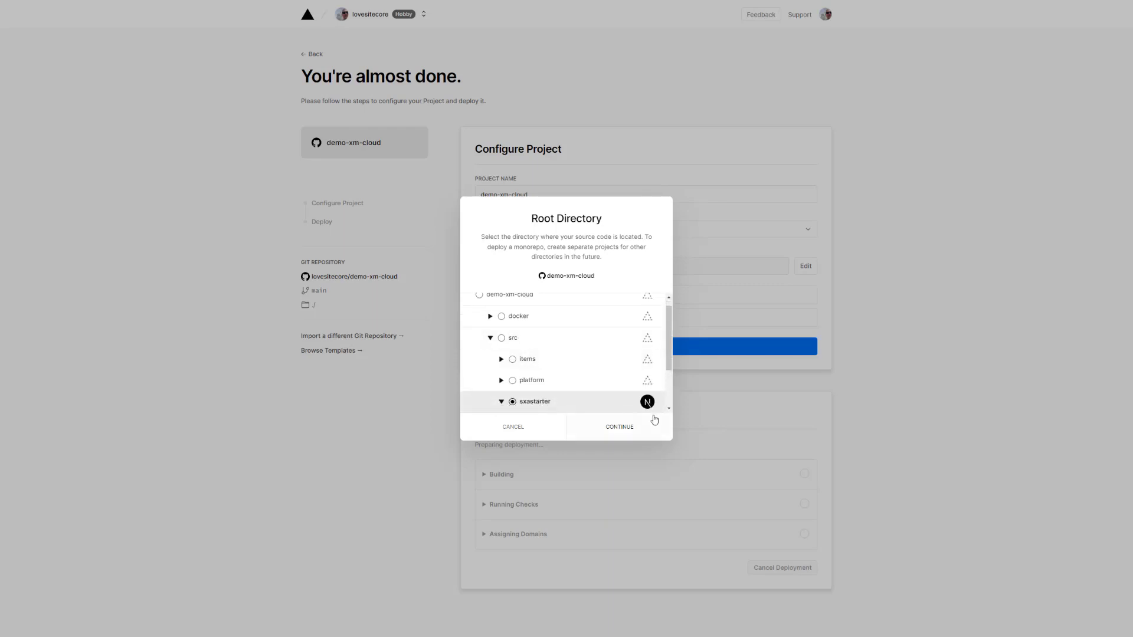
pyautogui.click(627, 431)
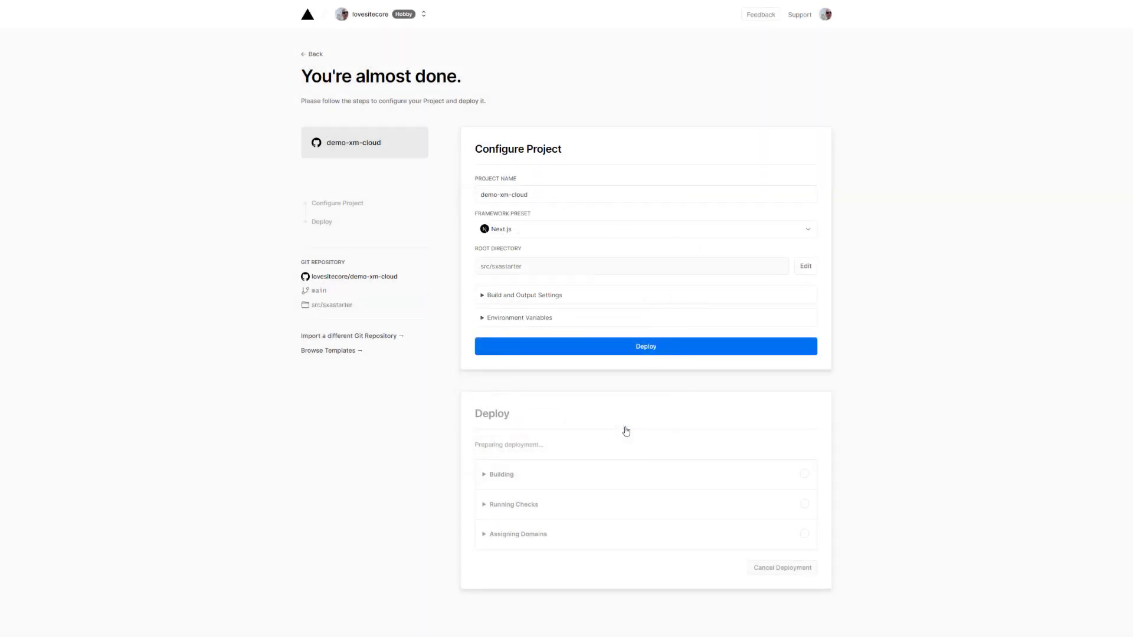
pyautogui.click(481, 319)
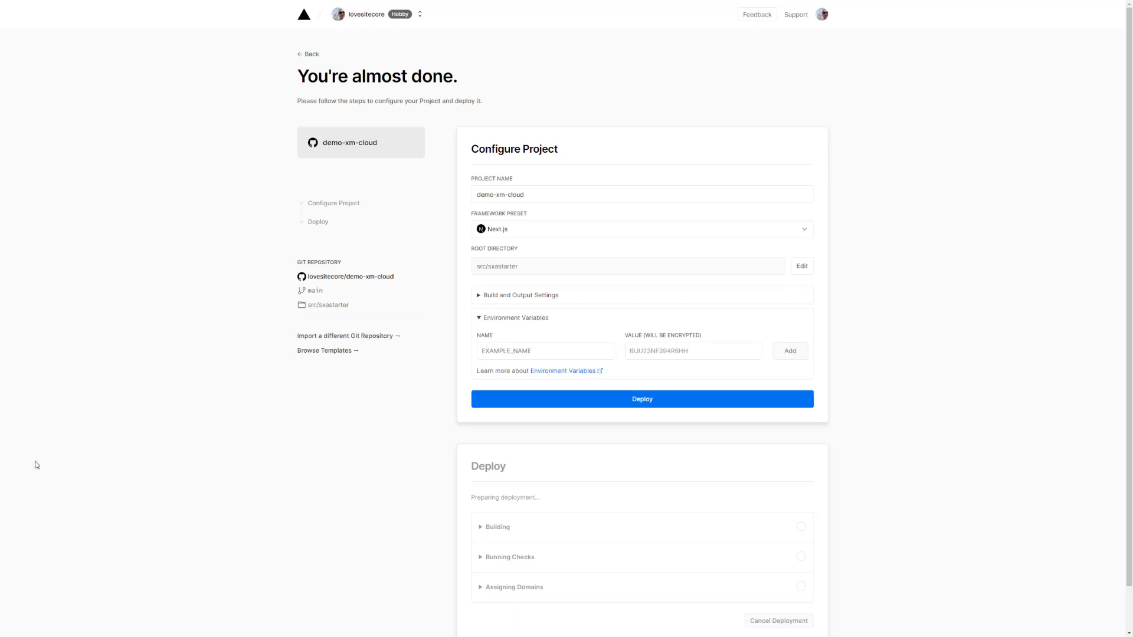
# Step: Add the SITECORE_API_KEY variable holding the Edge token from the terminal
pyautogui.click(550, 351)
pyautogui.write('SITECORE_API_KEY')
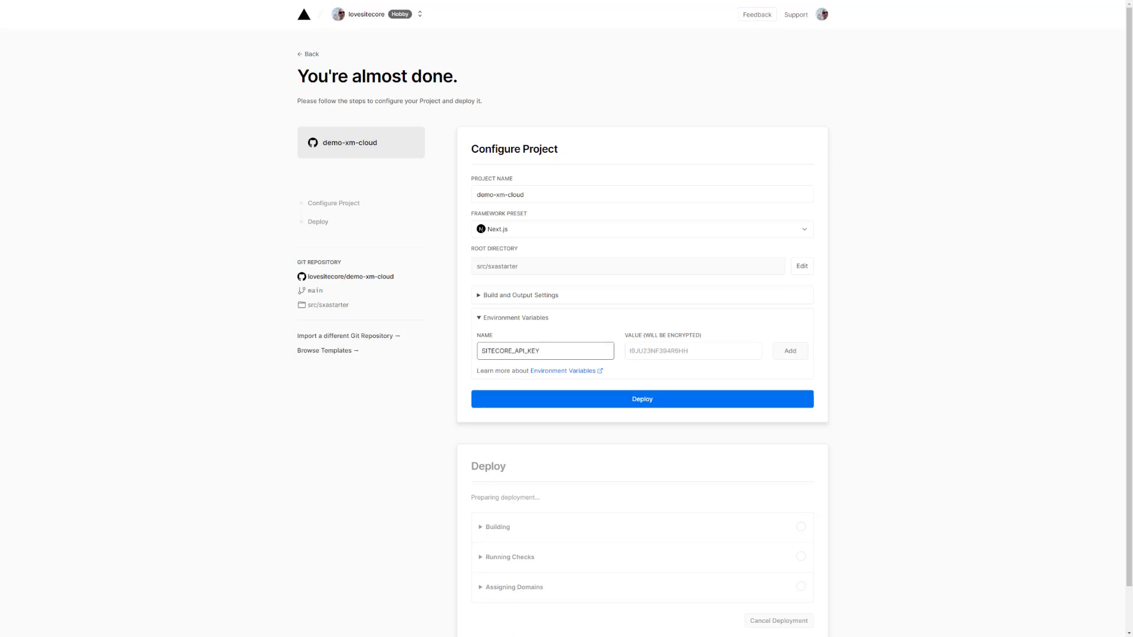
pyautogui.hotkey('alt', 'Tab')
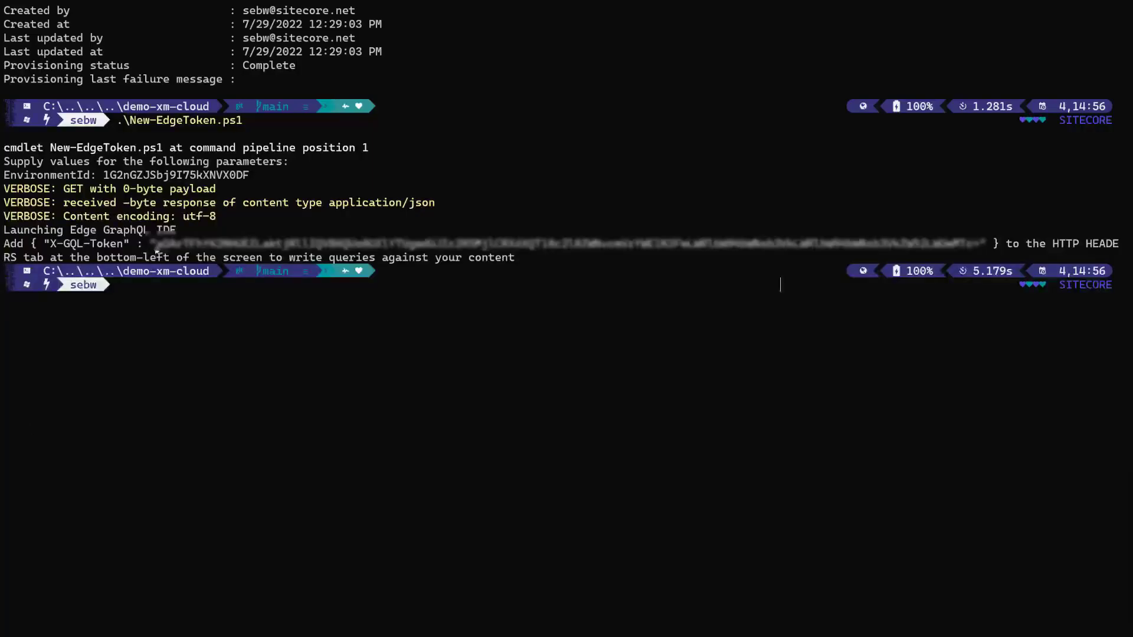
pyautogui.moveTo(187, 245); pyautogui.dragTo(987, 244)
pyautogui.hotkey('alt', 'Tab')
pyautogui.click(654, 349)
pyautogui.hotkey('ctrl', 'v')
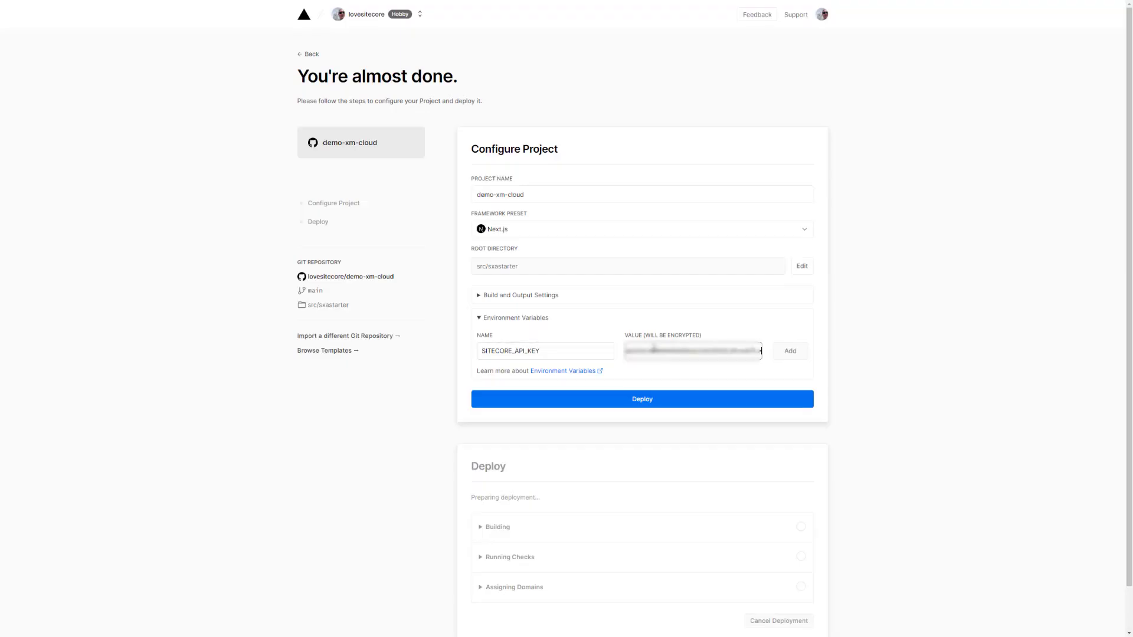
pyautogui.click(791, 351)
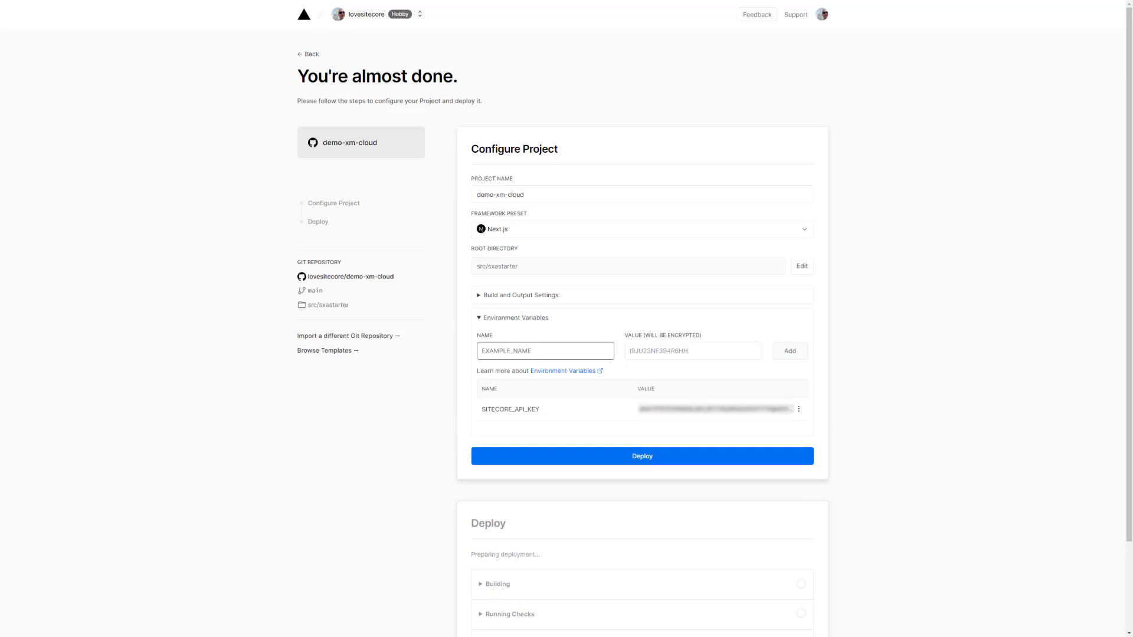
# Step: Add the GRAPH_QL_ENDPOINT variable set to the Edge GraphQL endpoint URL
pyautogui.click(536, 352)
pyautogui.write('GRAPH_QL_ENDPOINT')
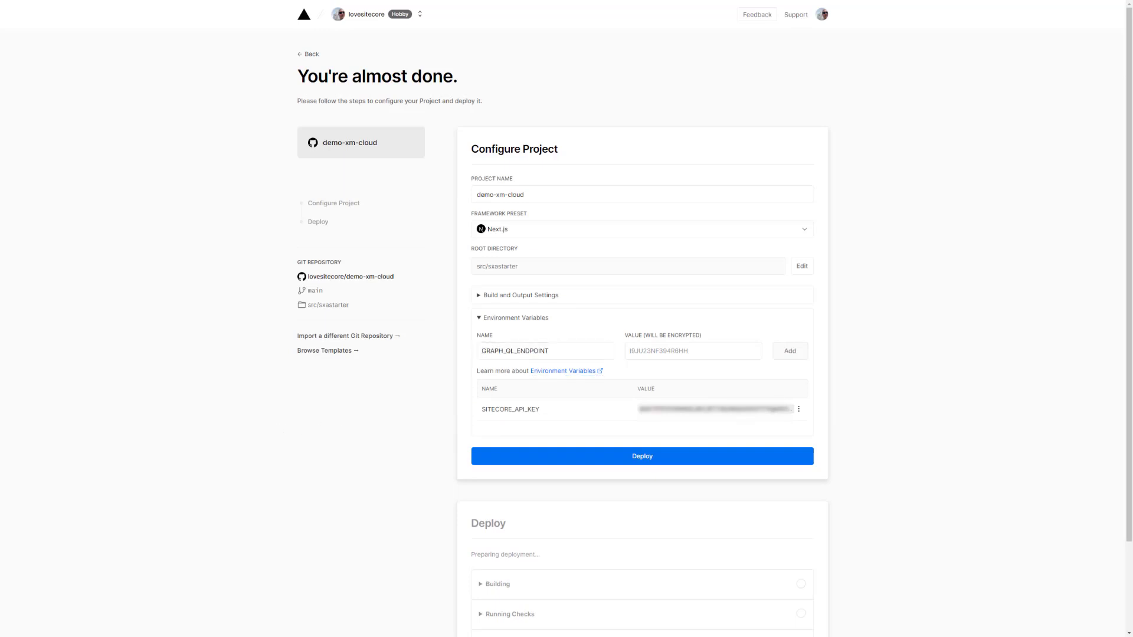
pyautogui.click(692, 351)
pyautogui.write('https://edge.sitecorecloud.io/api/graphql/v1')
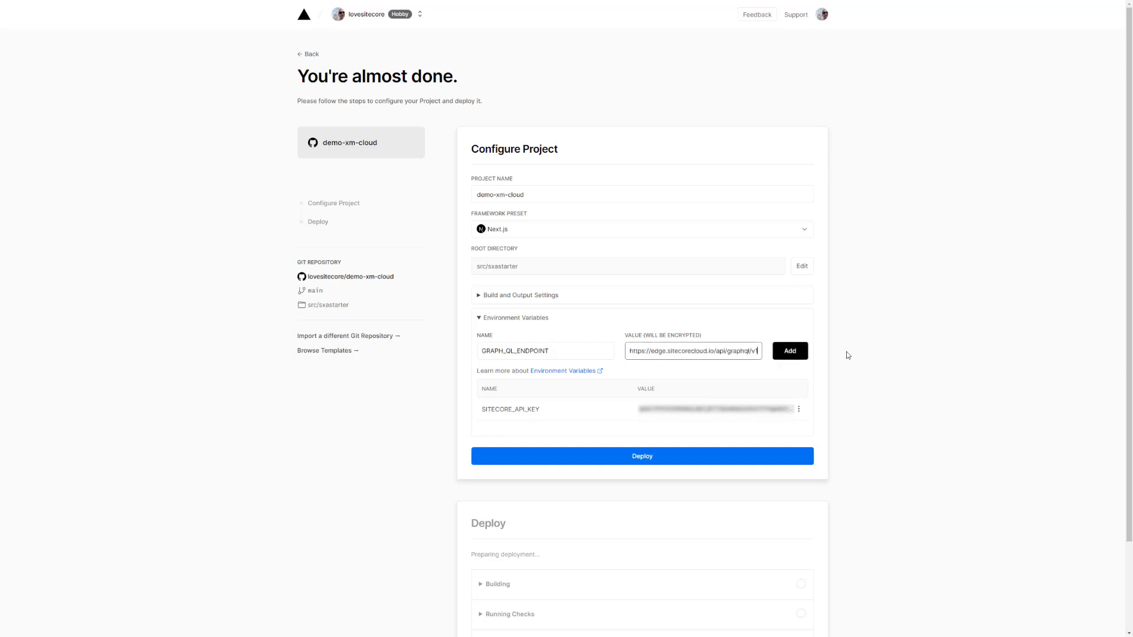
pyautogui.click(789, 351)
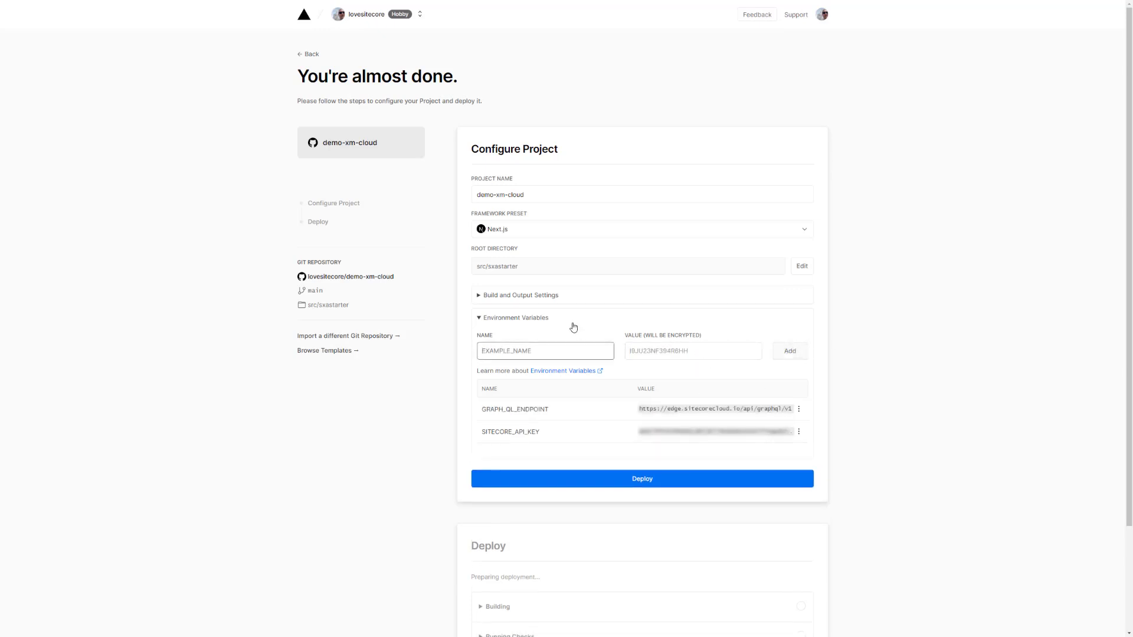
# Step: Add the JSS_APP_NAME variable with the value 'XM Cloud Demo'
pyautogui.write('JSS_A')
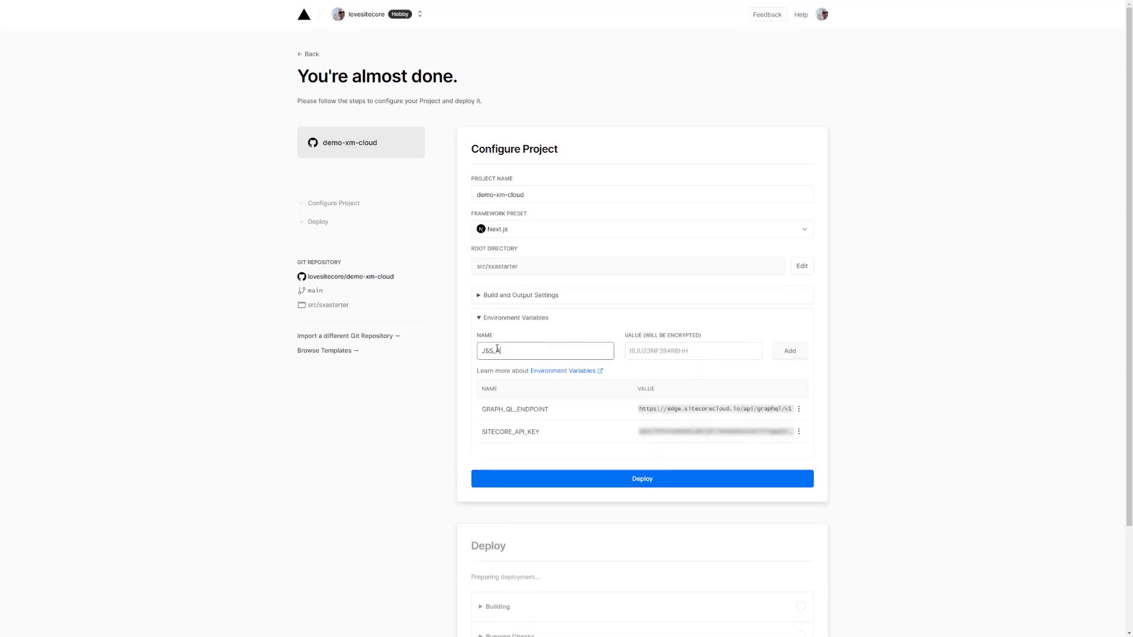
pyautogui.write('PP_NAME')
pyautogui.press('Tab')
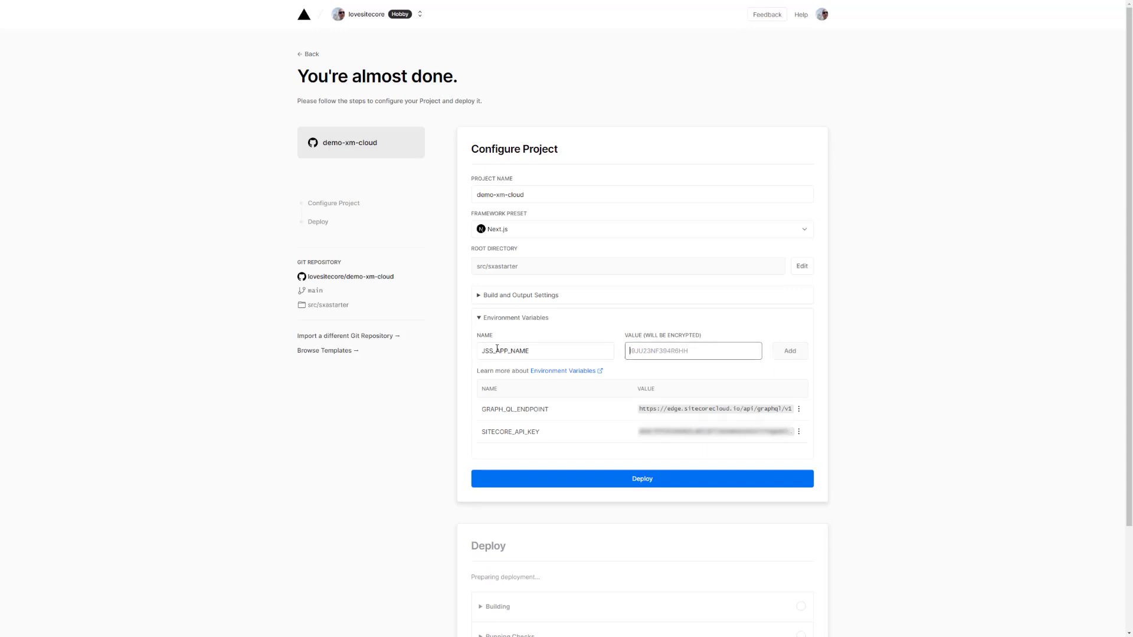
pyautogui.write('XM Cloud D')
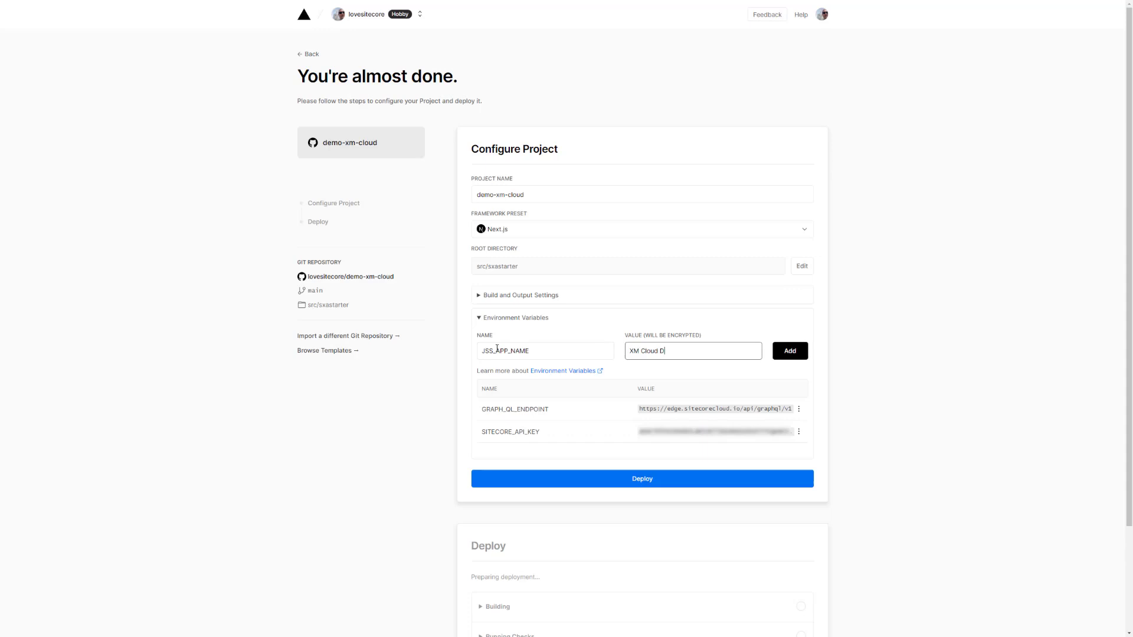
pyautogui.write('emo')
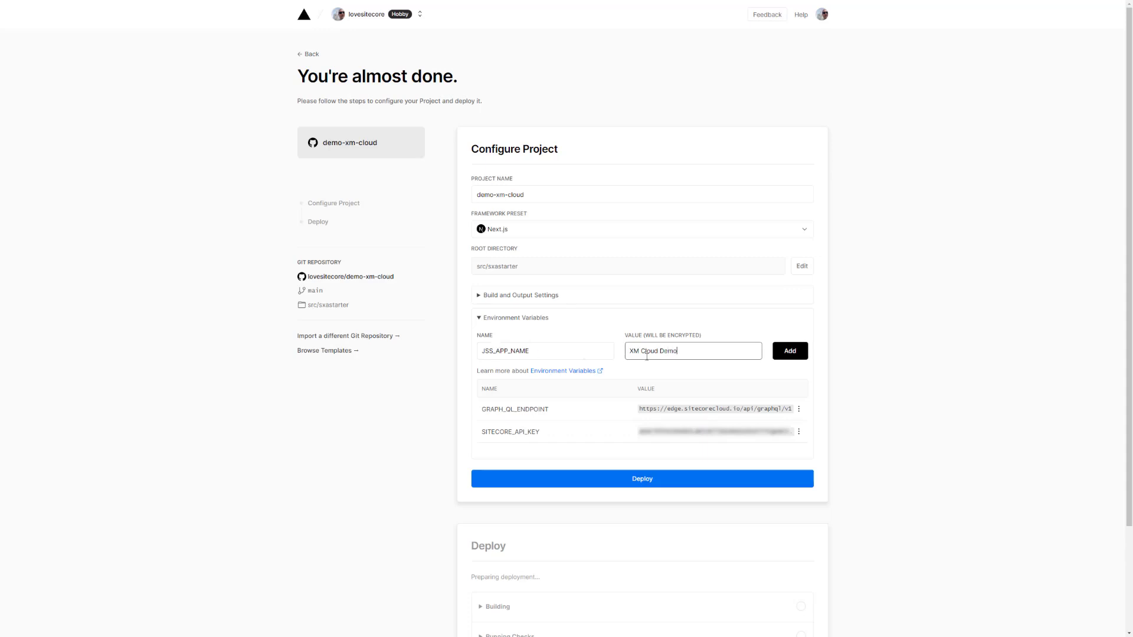
pyautogui.click(790, 352)
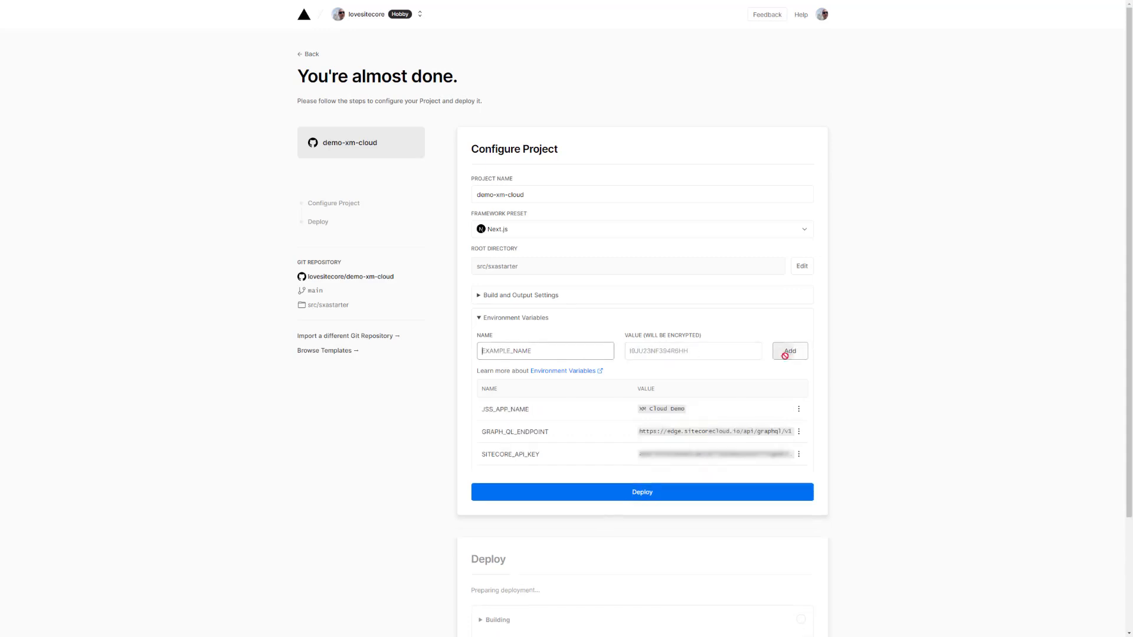
# Step: Deploy demo-xm-cloud and go to its project dashboard once the deployment finishes
pyautogui.click(645, 505)
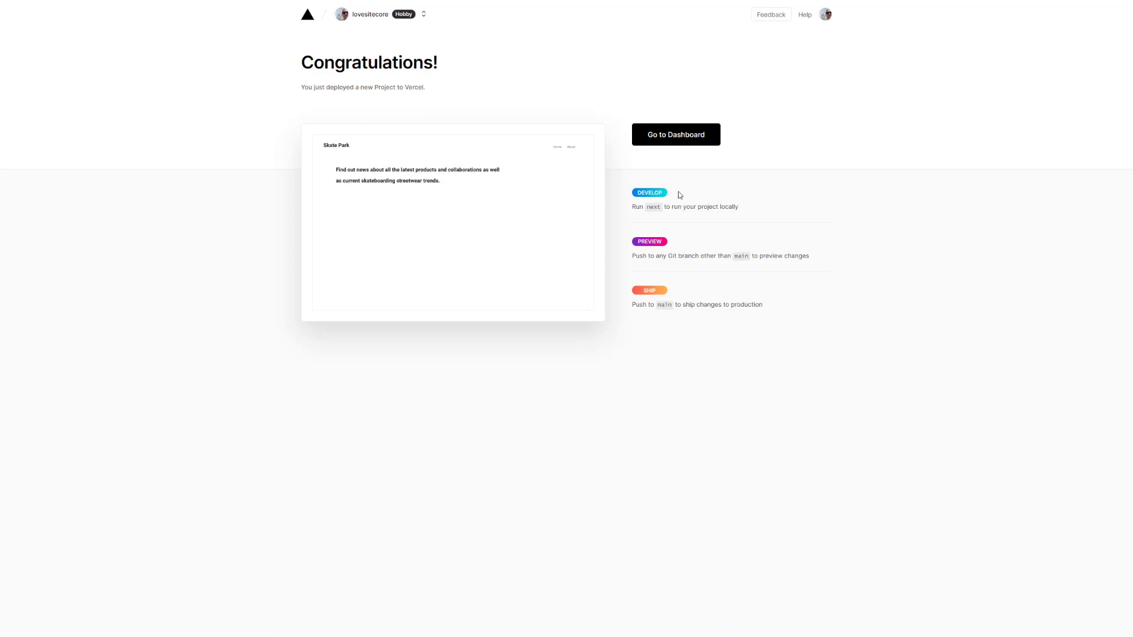
pyautogui.click(679, 142)
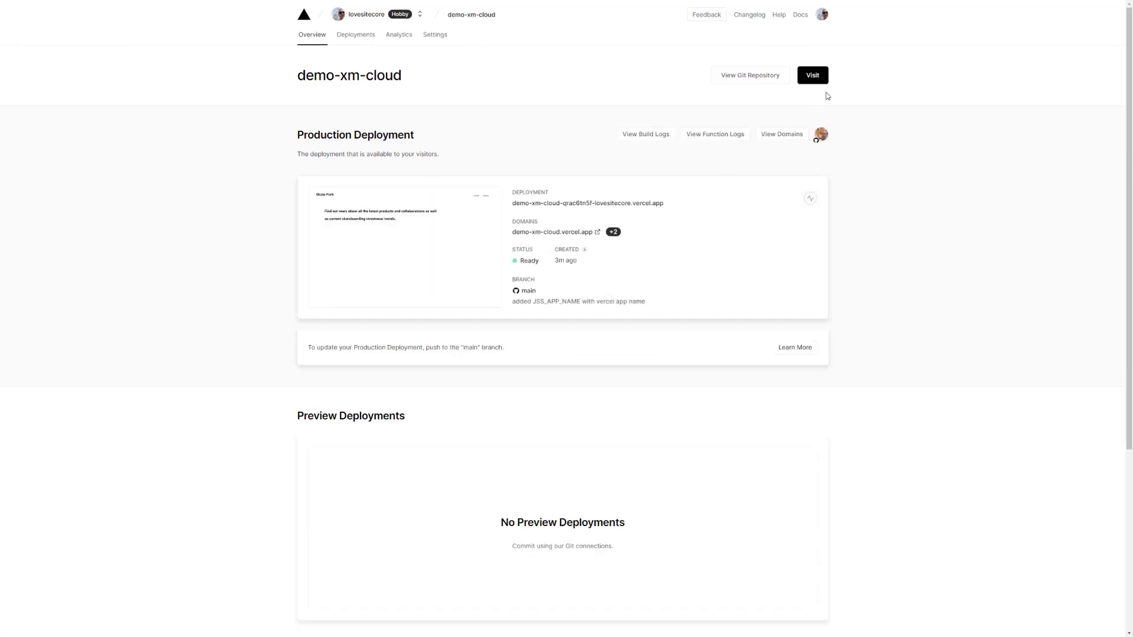
pyautogui.click(808, 80)
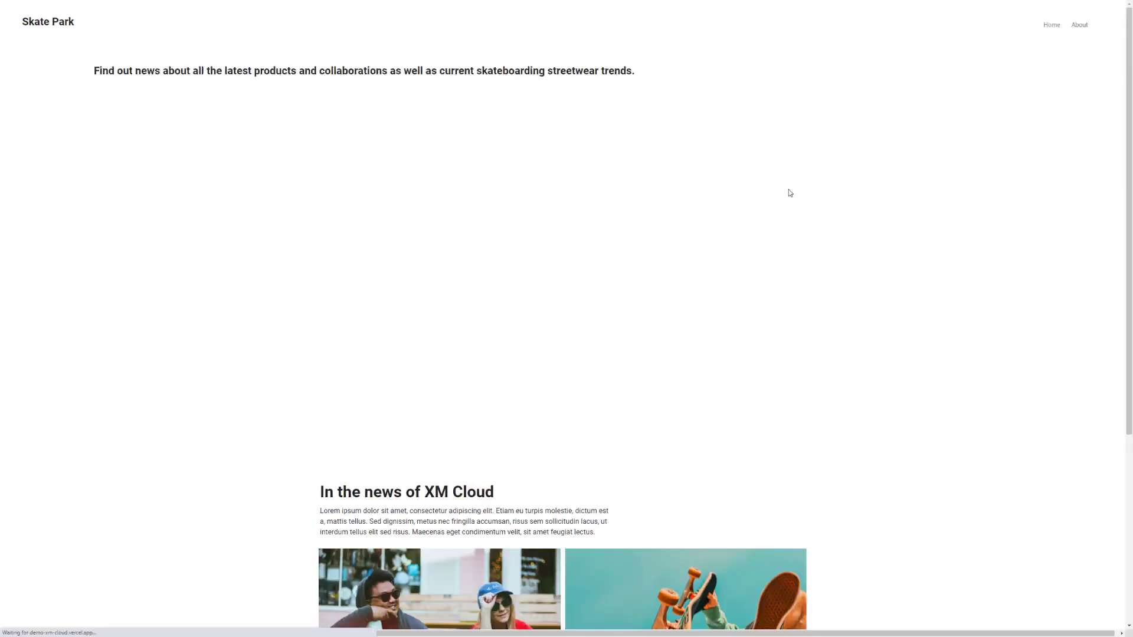
pyautogui.scroll(-5, 792, 250)
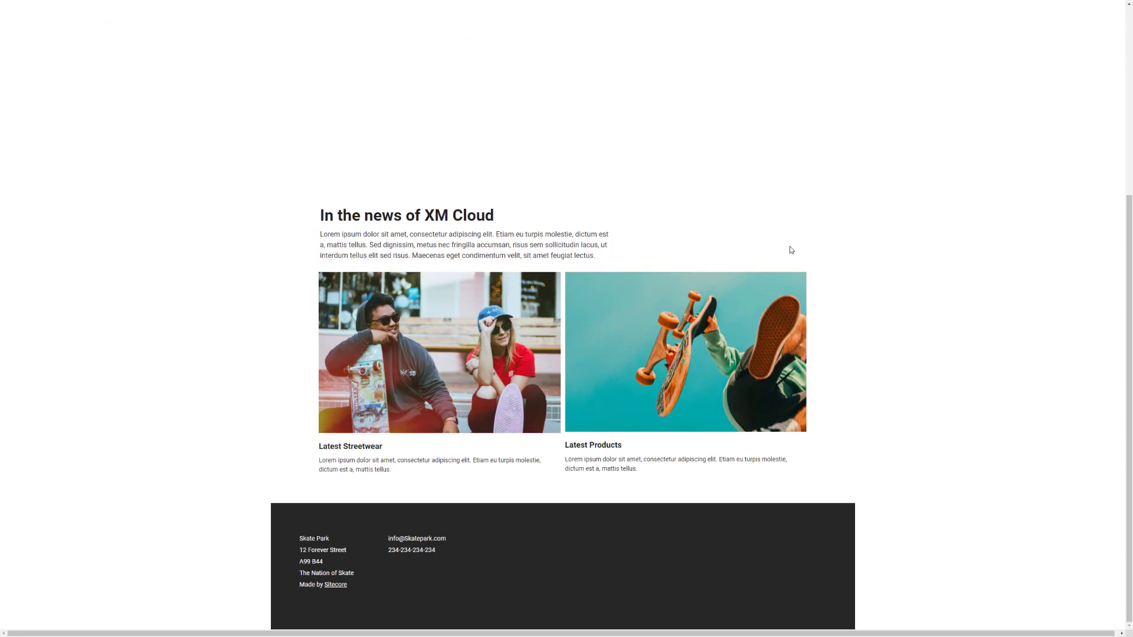
pyautogui.scroll(5, 791, 249)
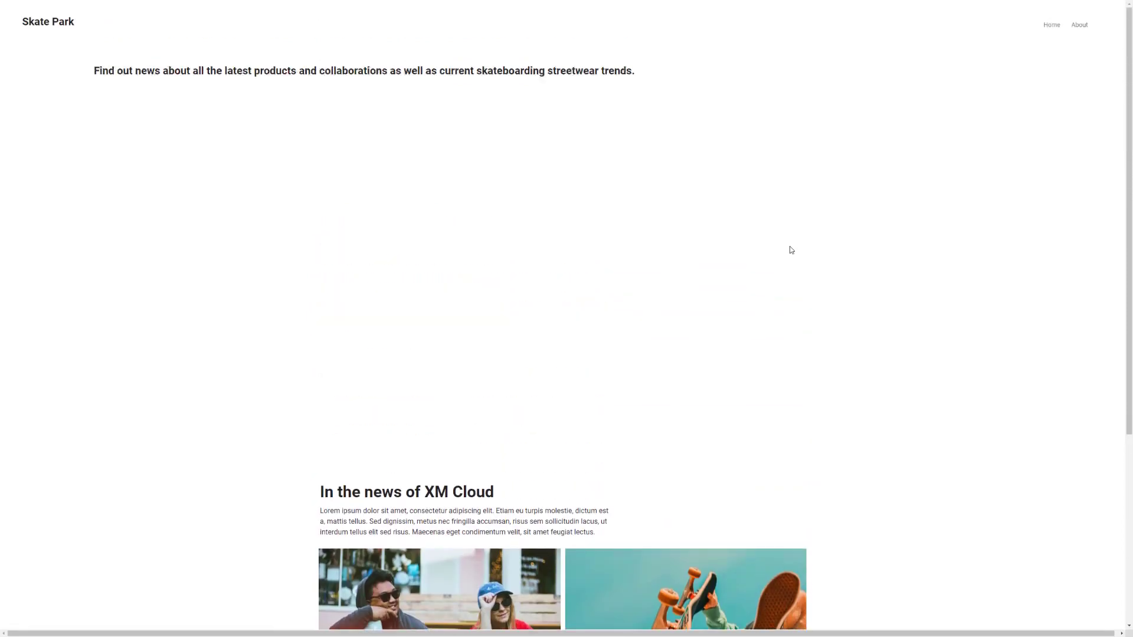